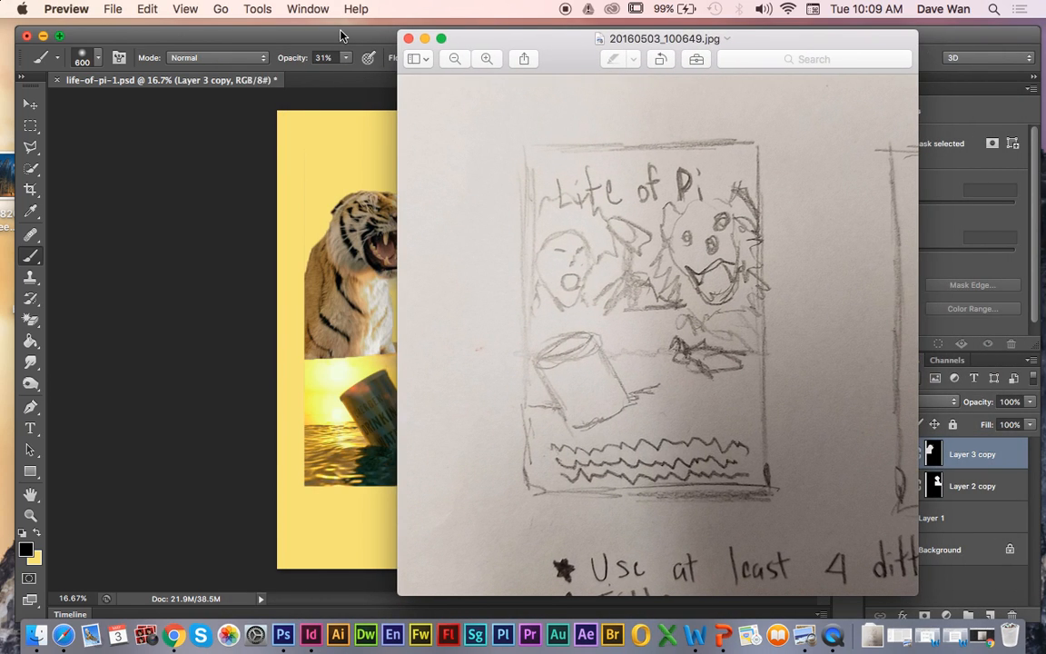
Arrange the poster window and the pencil sketch in Preview beside each other and compare their layouts
left_click(288, 35)
left_click_drag(287, 36, 55, 37)
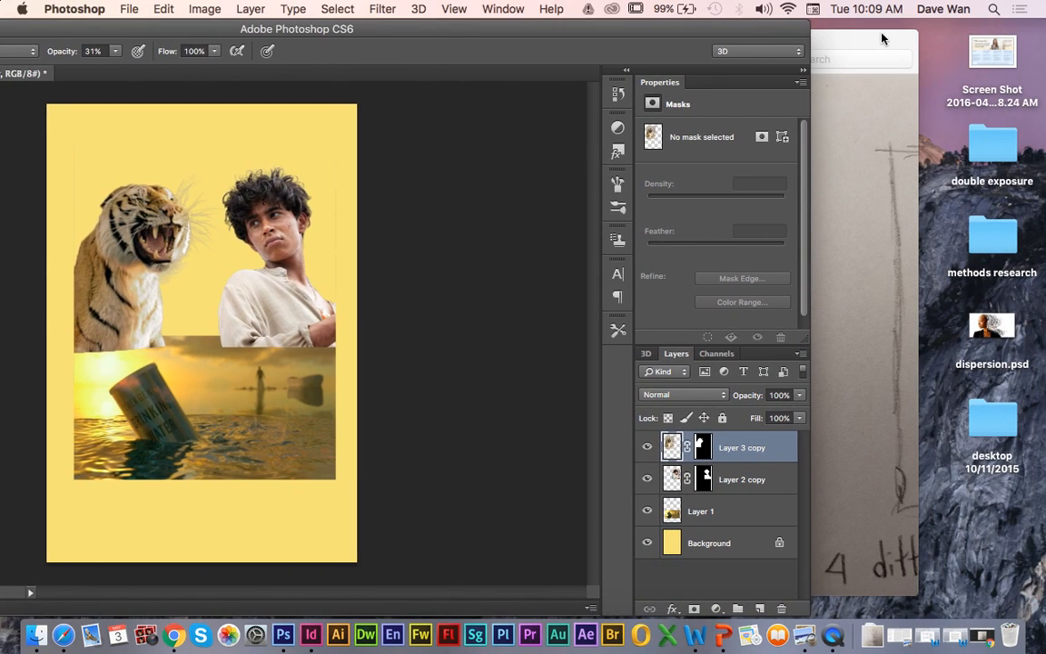
left_click(777, 35)
left_click_drag(704, 39, 836, 39)
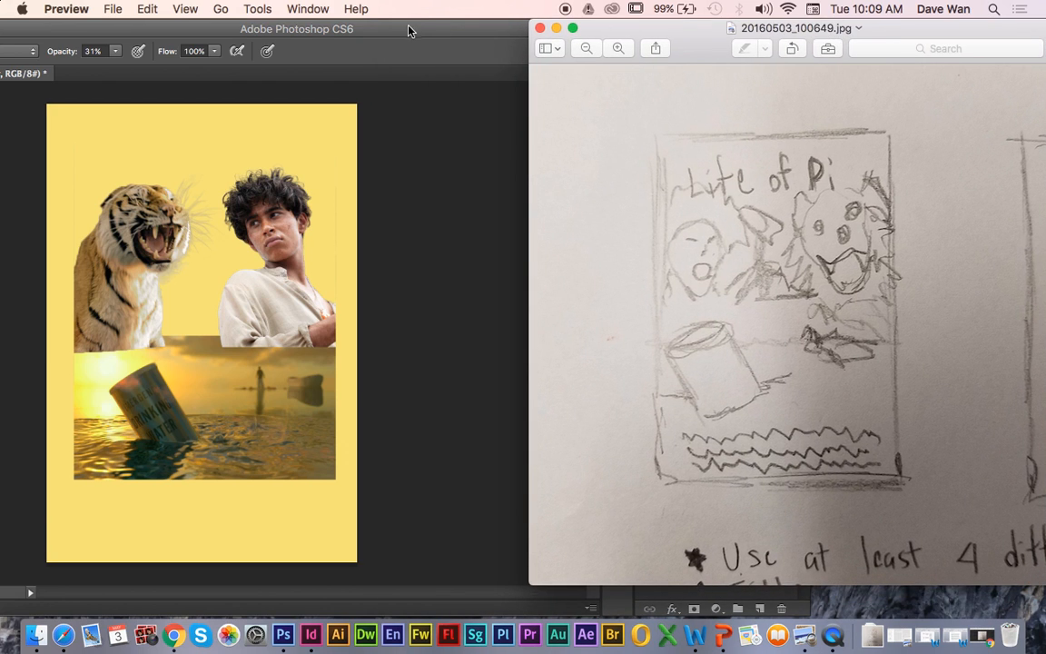
left_click(413, 28)
left_click_drag(413, 29, 550, 29)
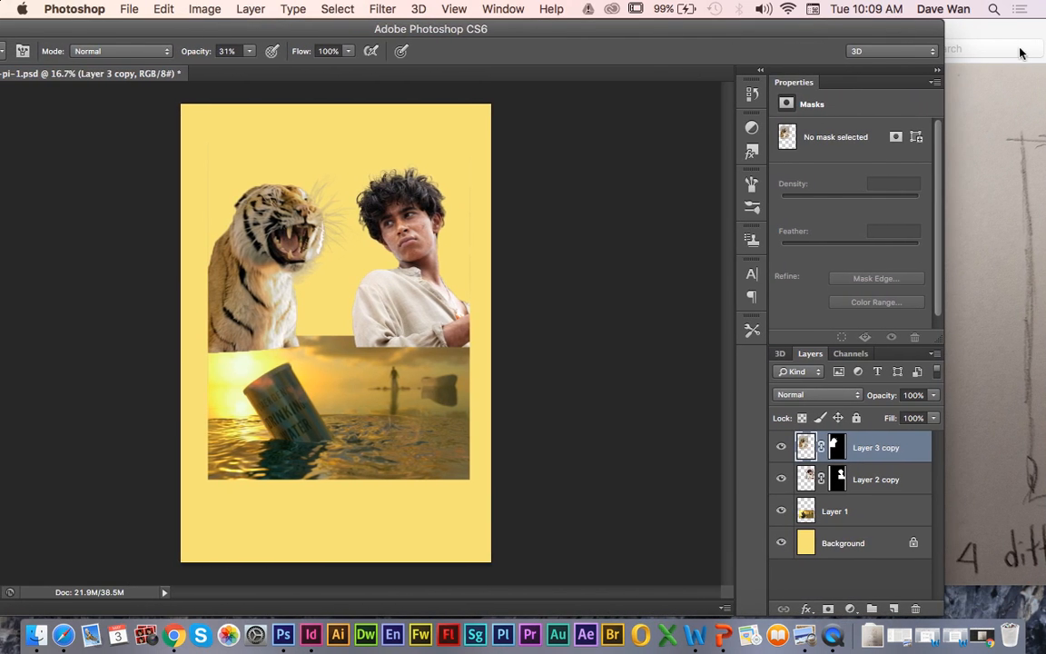
left_click(906, 27)
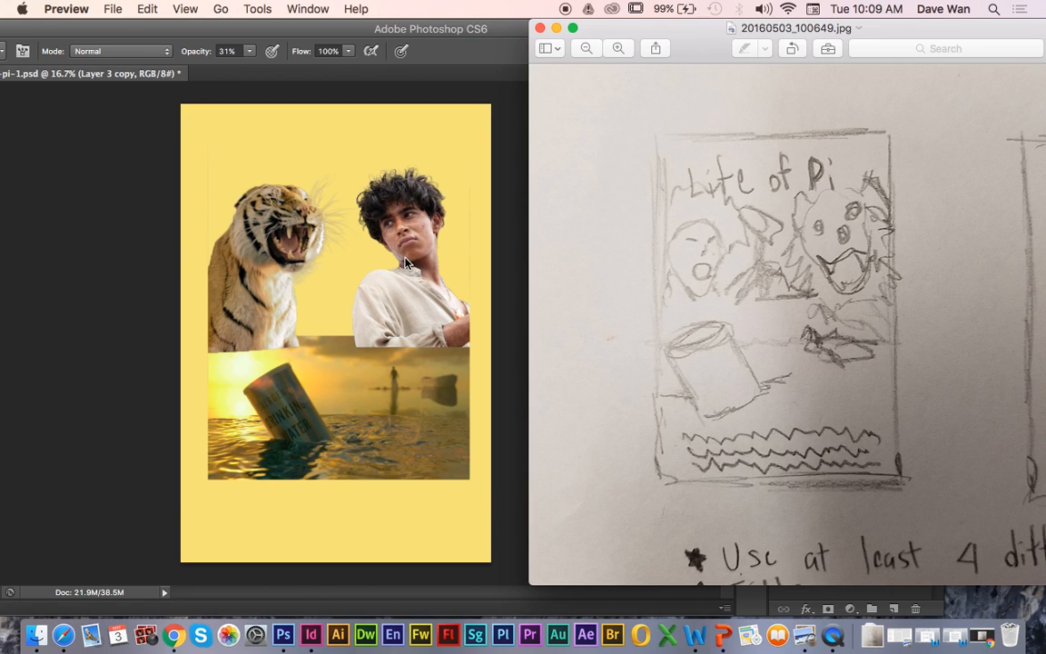
Return to the poster in Photoshop and toggle the tiger layer off and on to check what it holds
left_click(235, 34)
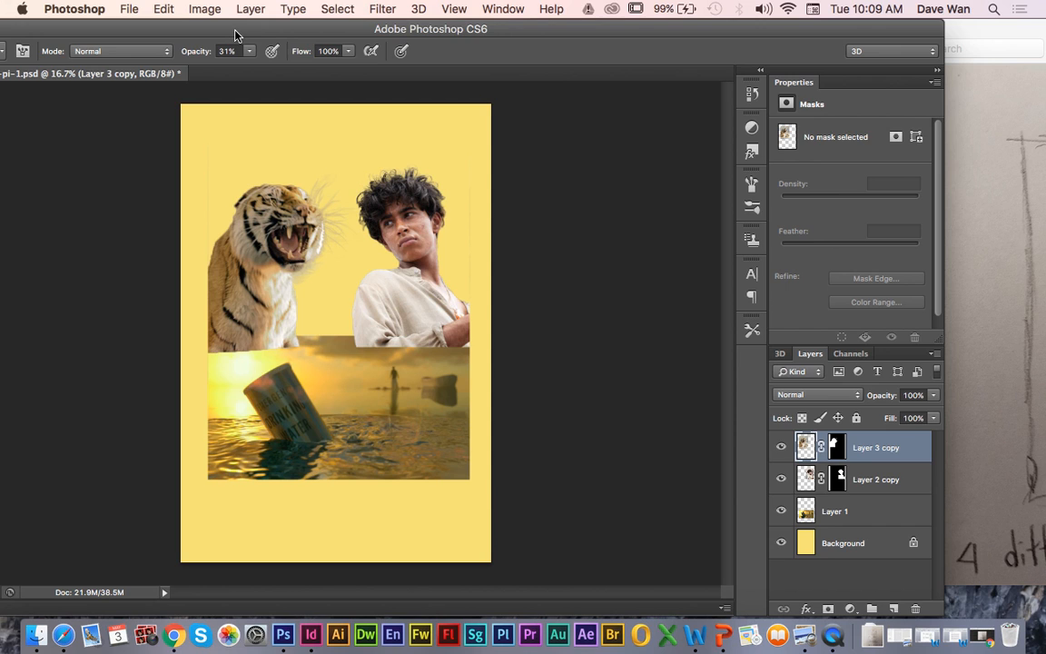
left_click_drag(386, 26, 442, 25)
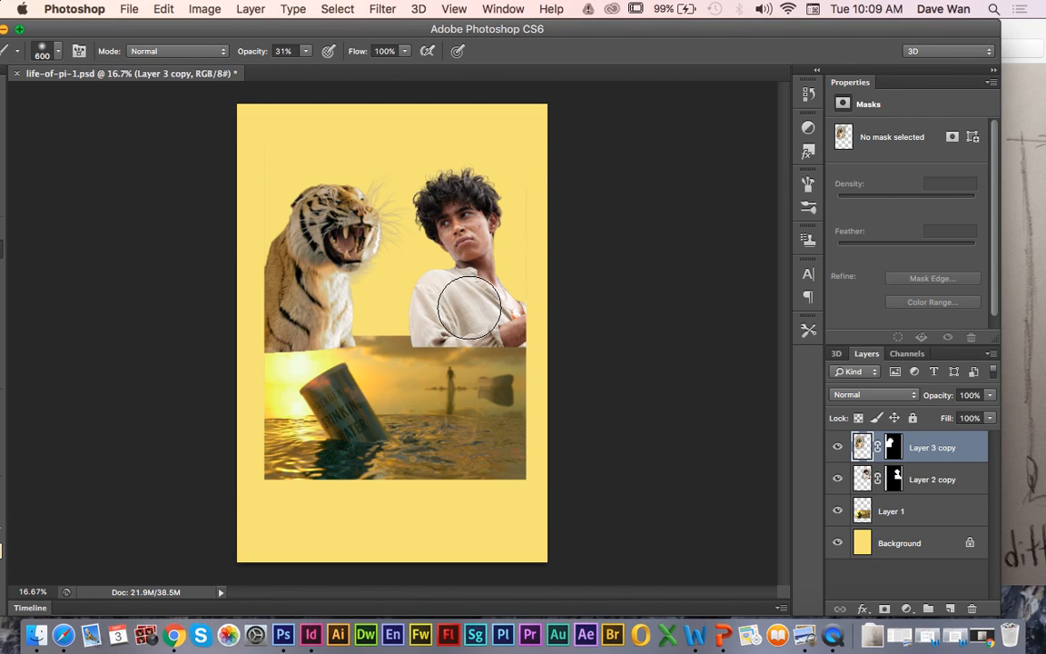
left_click(837, 447)
left_click(838, 446)
left_click_drag(228, 28, 254, 28)
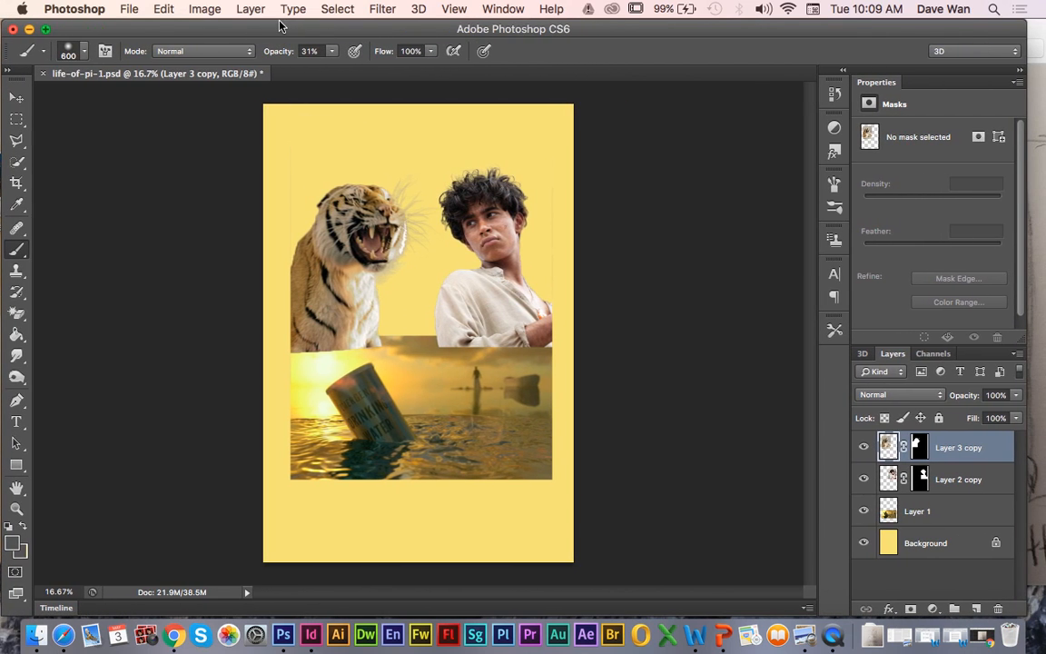
Flip the tiger layer (Layer 3 copy) horizontally and move it to the right side of the poster, over the boy
left_click(202, 10)
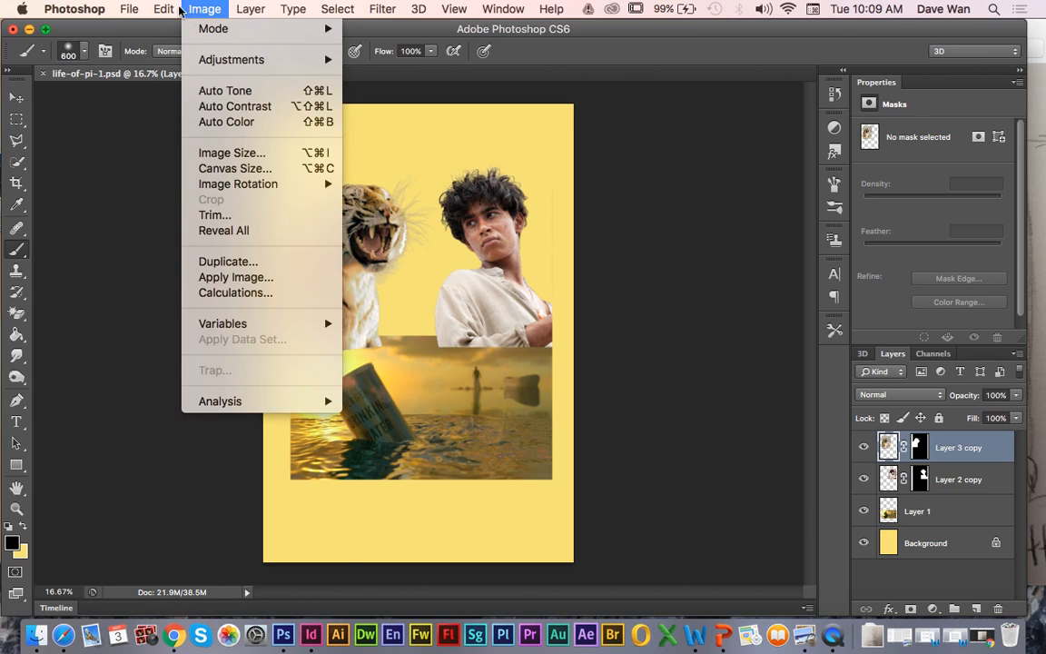
mouse_move(177, 11)
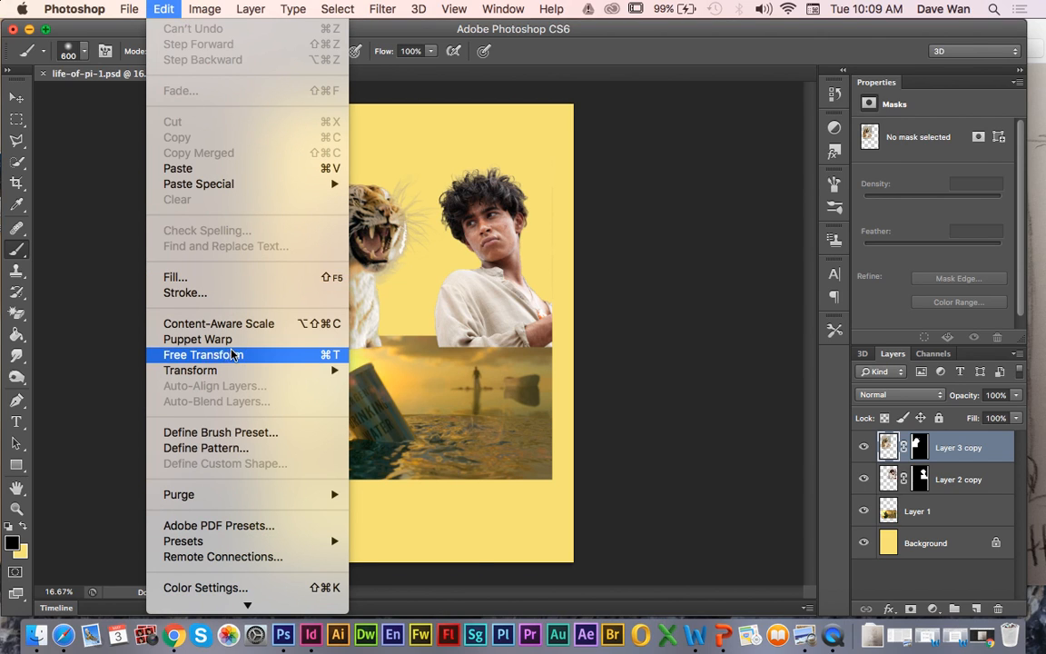
mouse_move(226, 369)
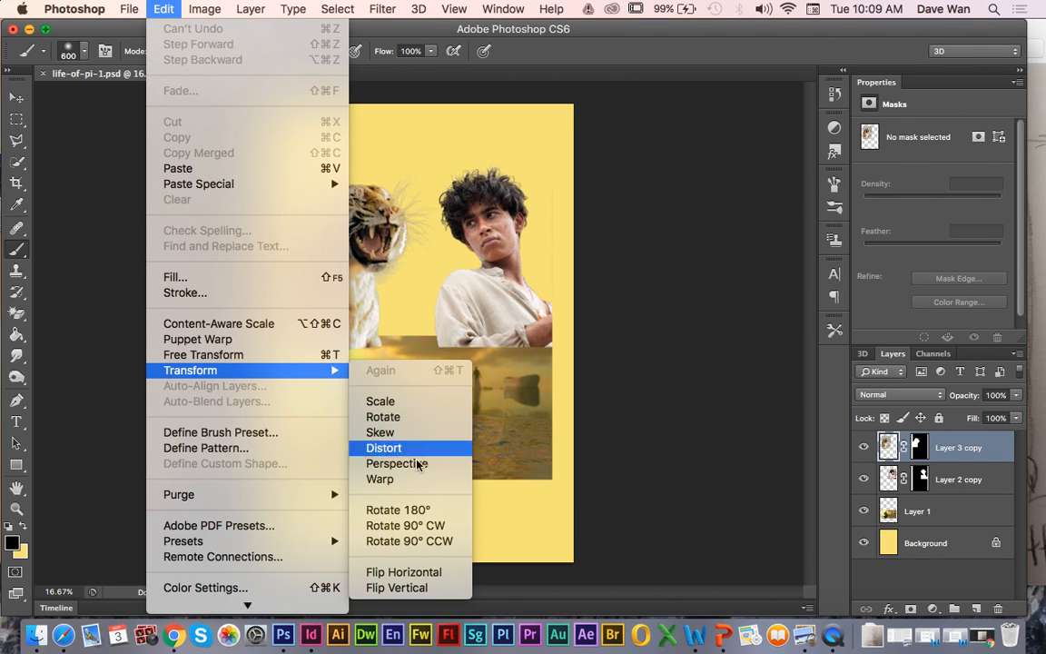
left_click(416, 572)
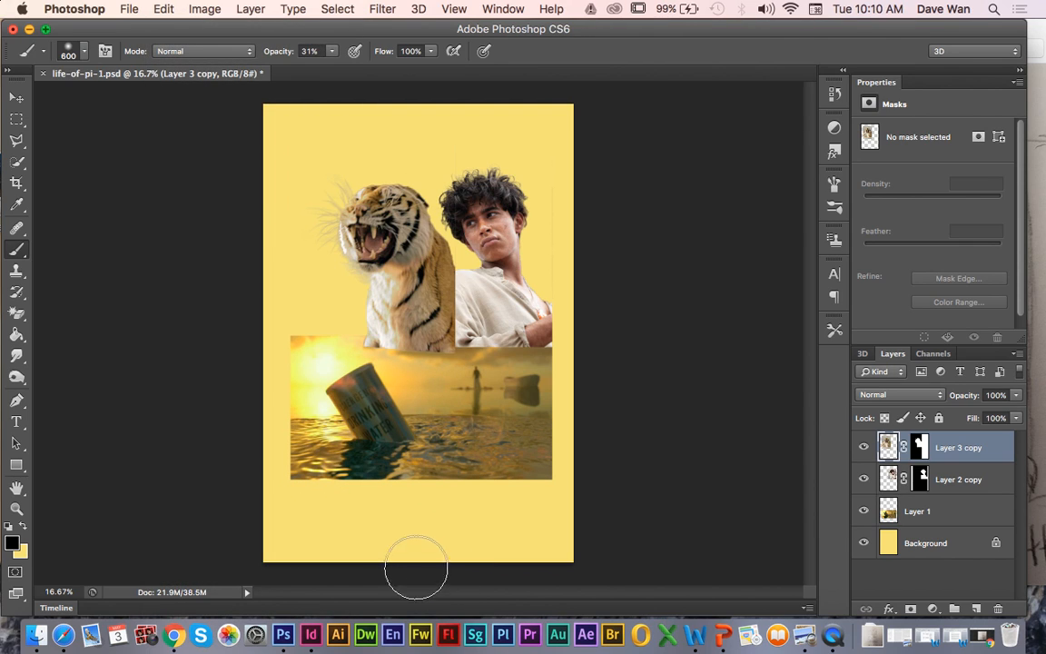
left_click(16, 98)
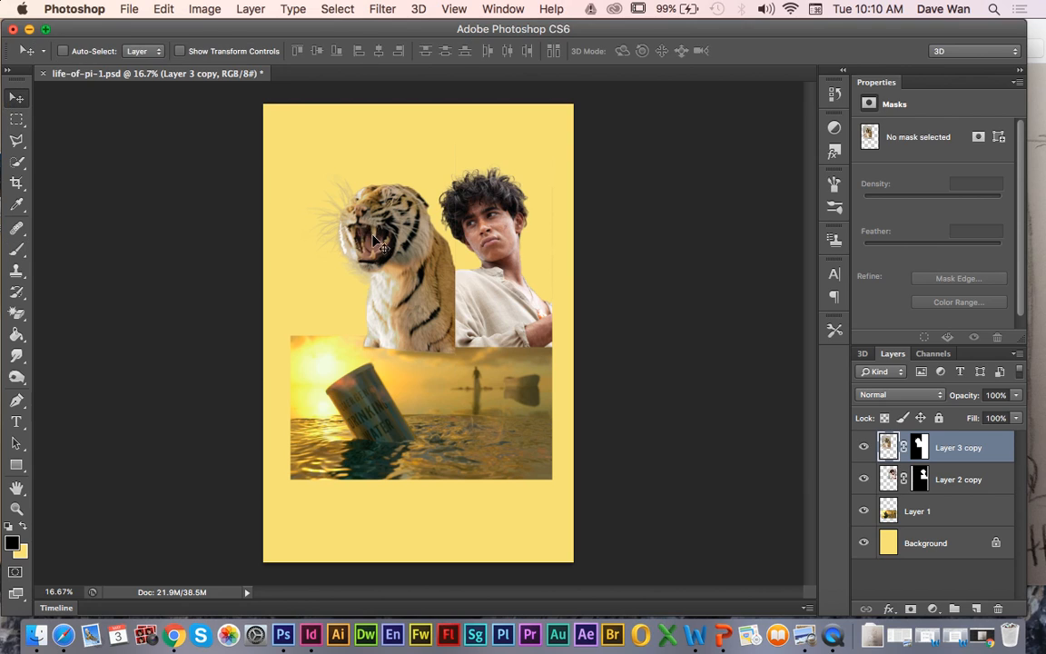
left_click_drag(451, 251, 551, 243)
Move the boy (Layer 2 copy) to the left side of the poster and flip him horizontally to face the tiger
left_click(899, 489)
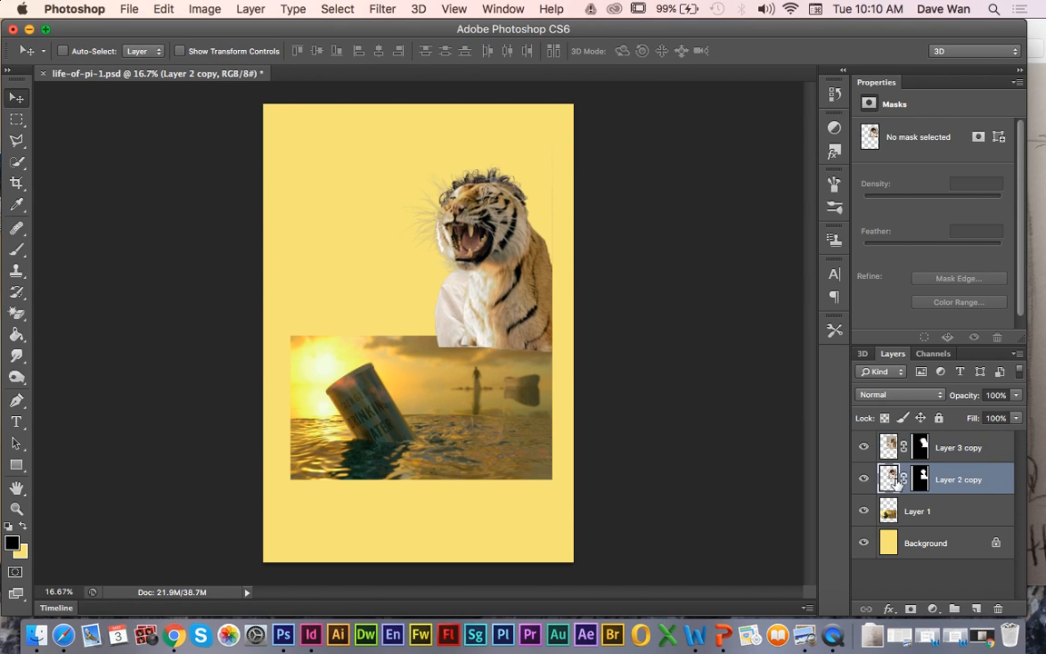
left_click_drag(479, 266, 330, 243)
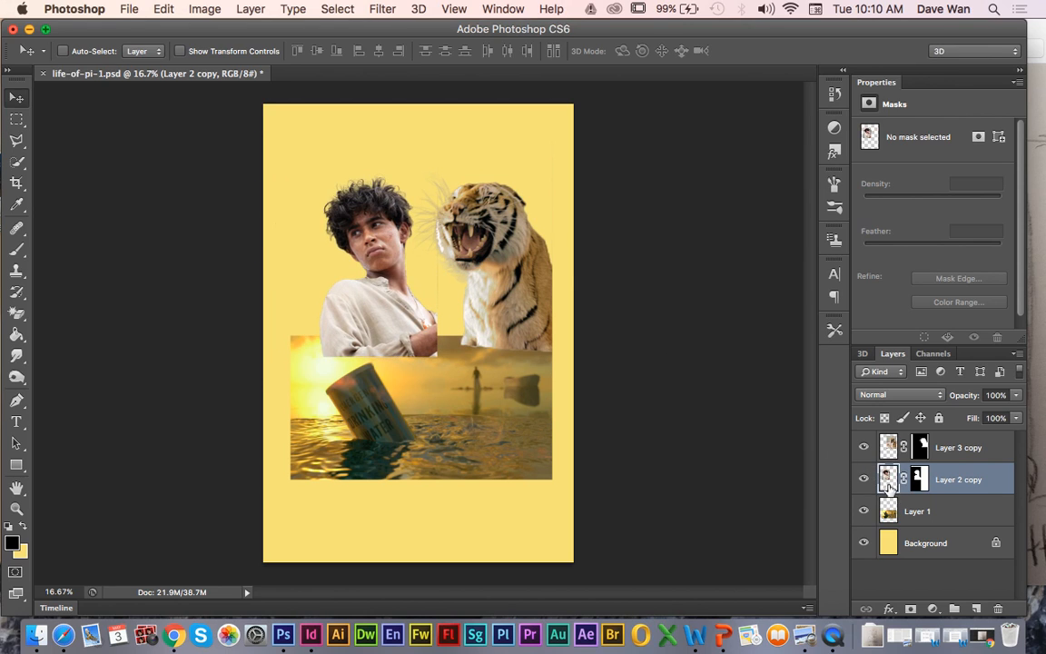
left_click(206, 9)
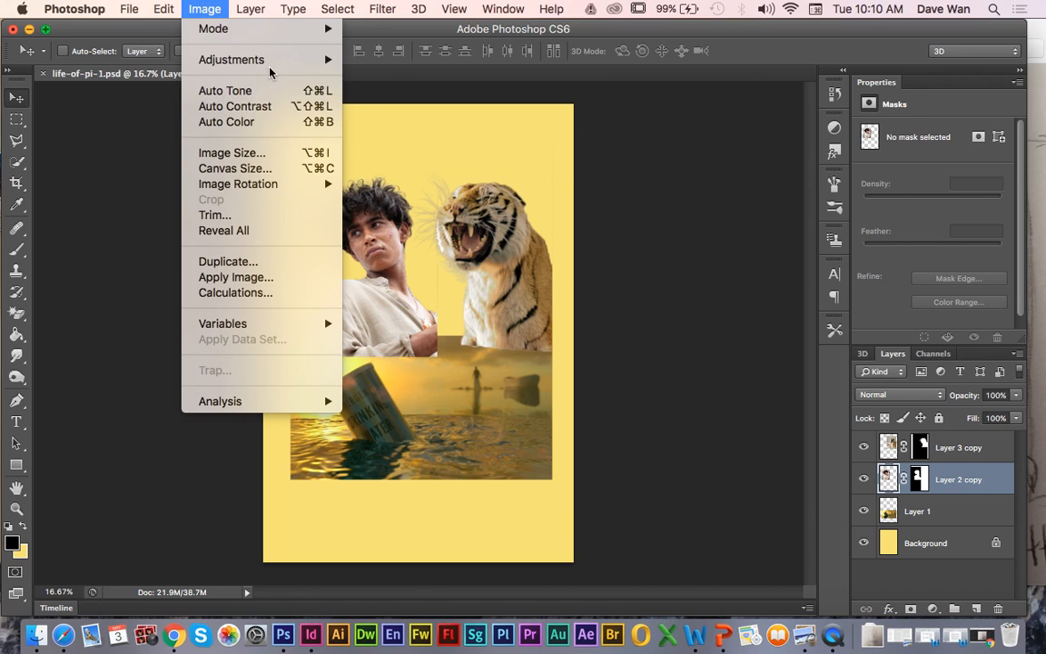
mouse_move(163, 13)
mouse_move(241, 369)
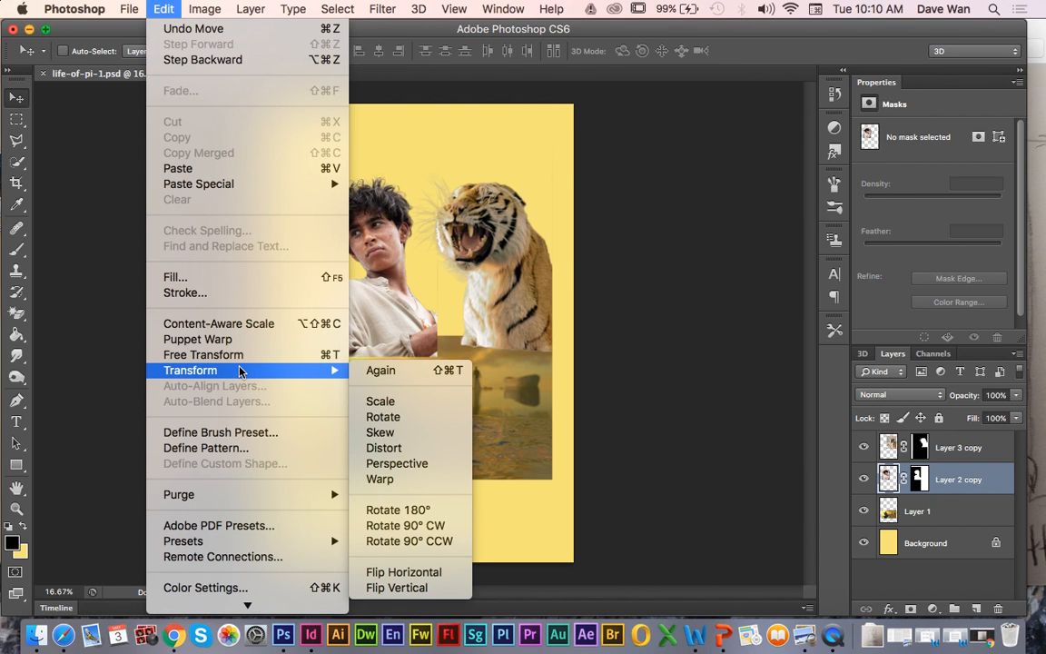
left_click(431, 571)
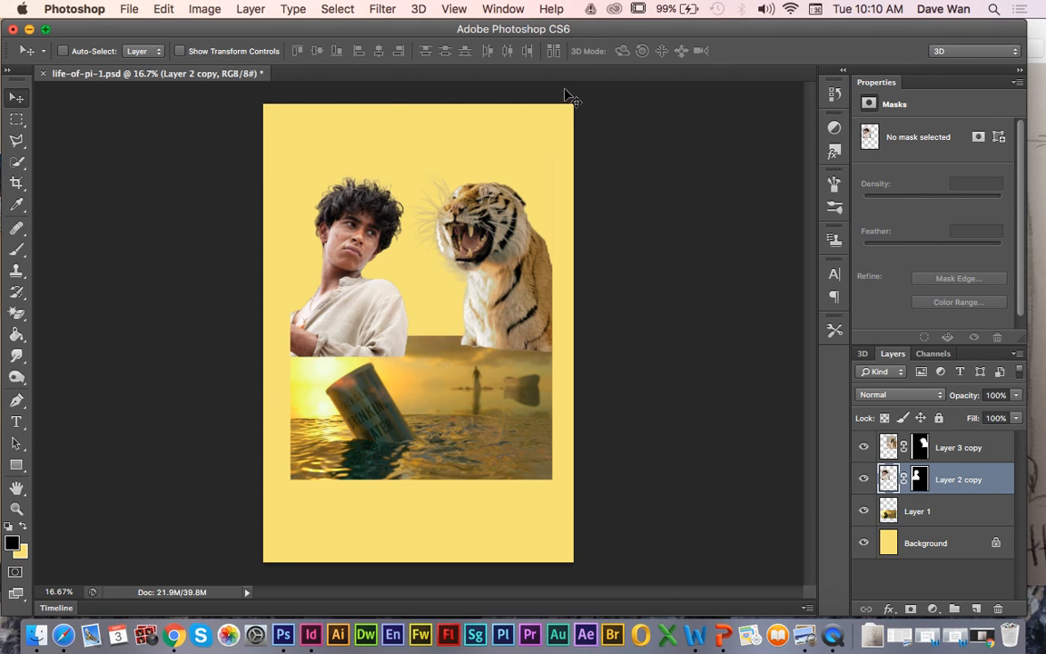
Shift the boy up and left until his cut-off edge meets the sea photo's upper edge, and raise the tiger slightly
mouse_move(565, 30)
left_mouse_down()
mouse_move(56, 44)
mouse_move(32, 56)
mouse_move(526, 50)
left_mouse_up()
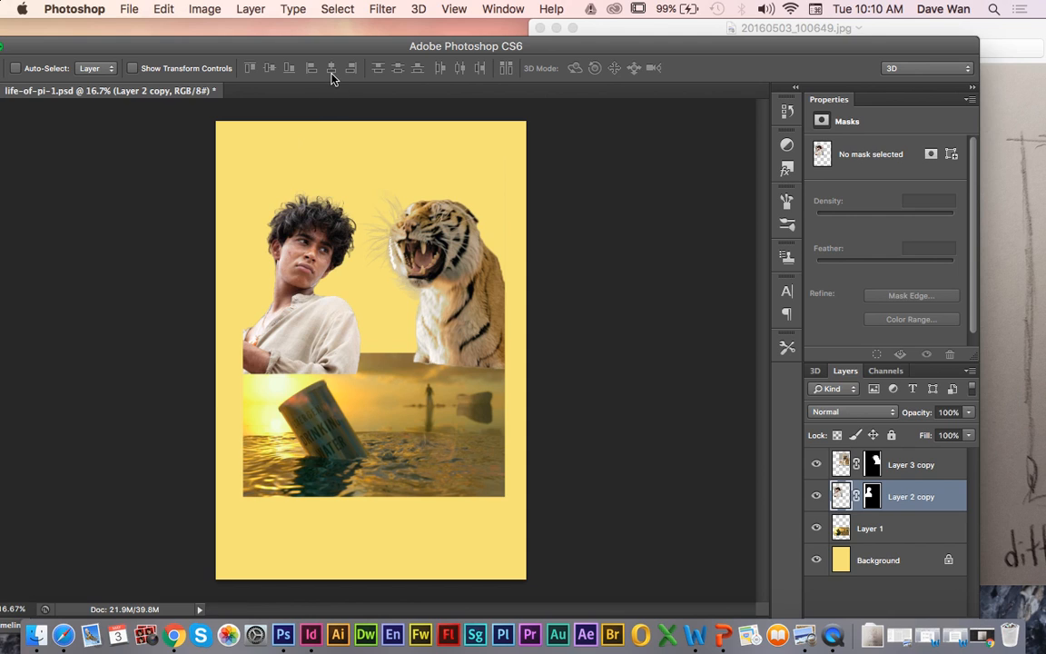
left_click_drag(305, 40, 356, 33)
left_click_drag(373, 266, 360, 247)
left_click(897, 454)
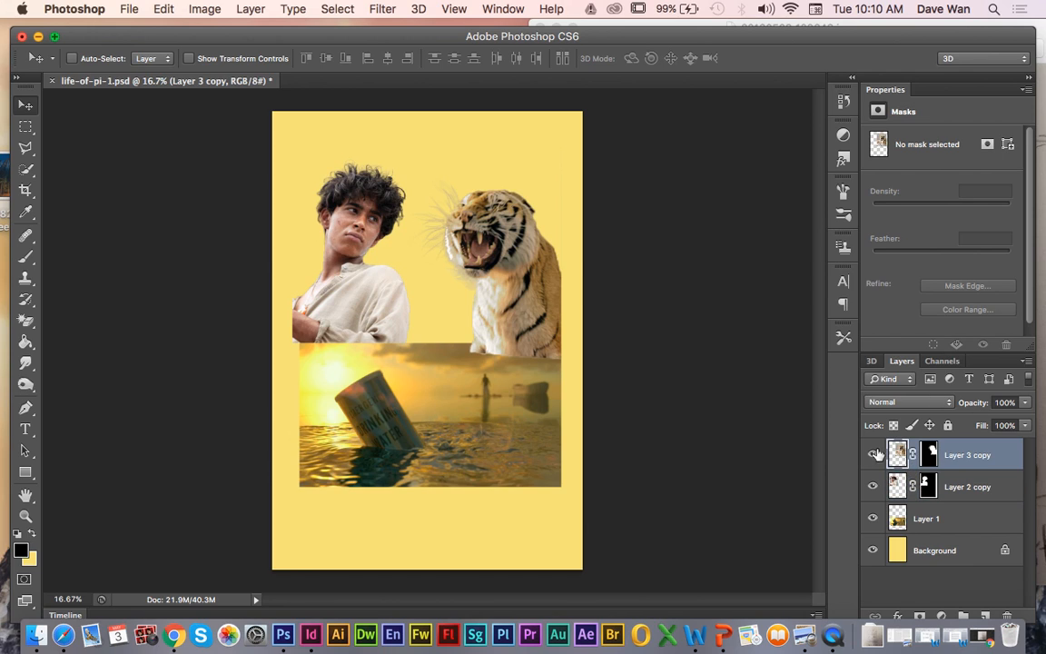
left_click_drag(450, 325, 502, 320)
mouse_move(282, 274)
left_mouse_down()
mouse_move(272, 271)
mouse_move(285, 271)
left_mouse_up()
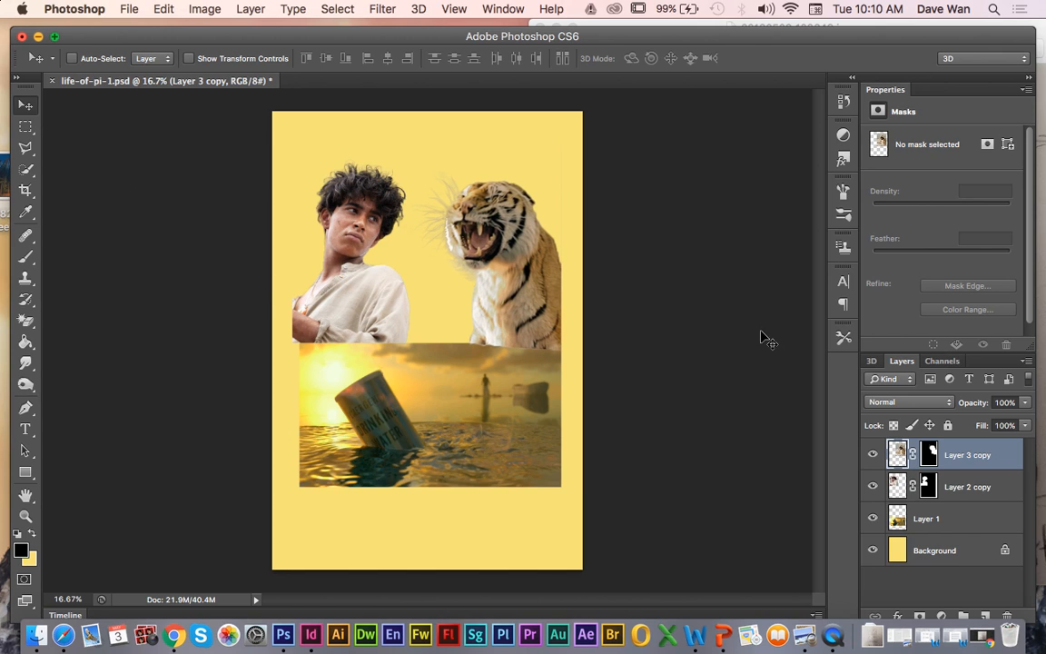
Revert the document to its Open state in the history, discarding the flips and moves of both figures
left_click(503, 9)
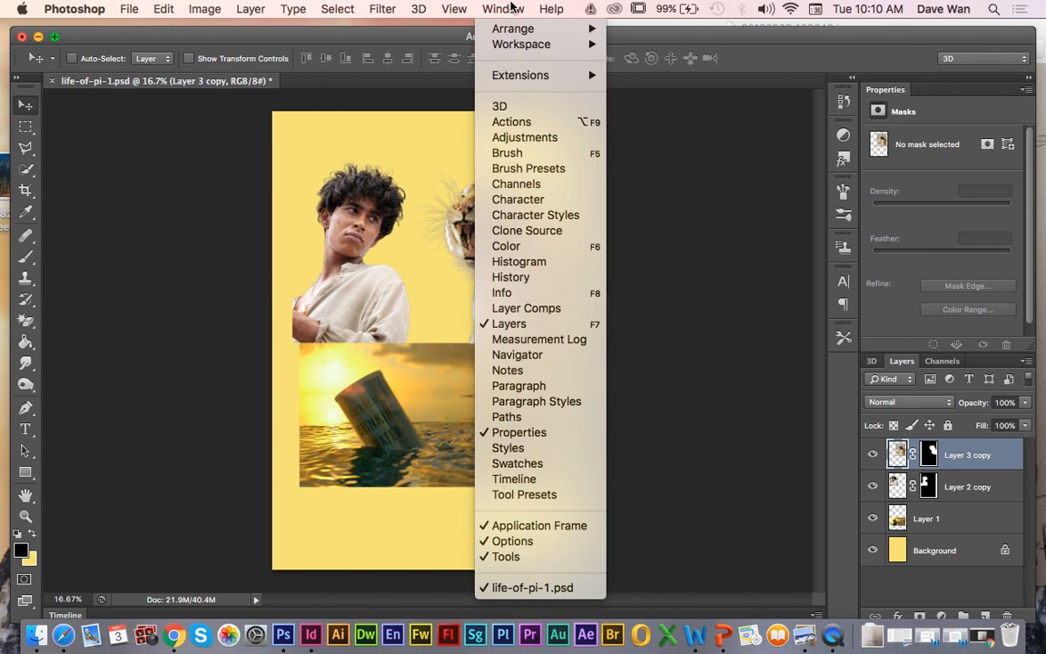
left_click(556, 283)
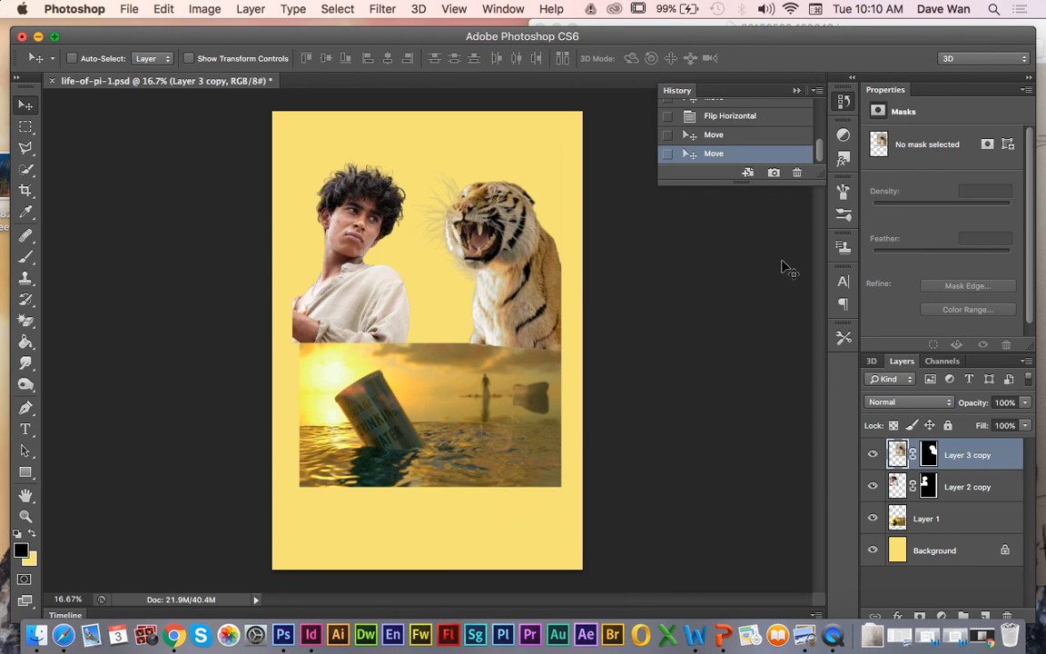
left_click(709, 116)
left_click(708, 116)
left_click_drag(822, 154, 822, 124)
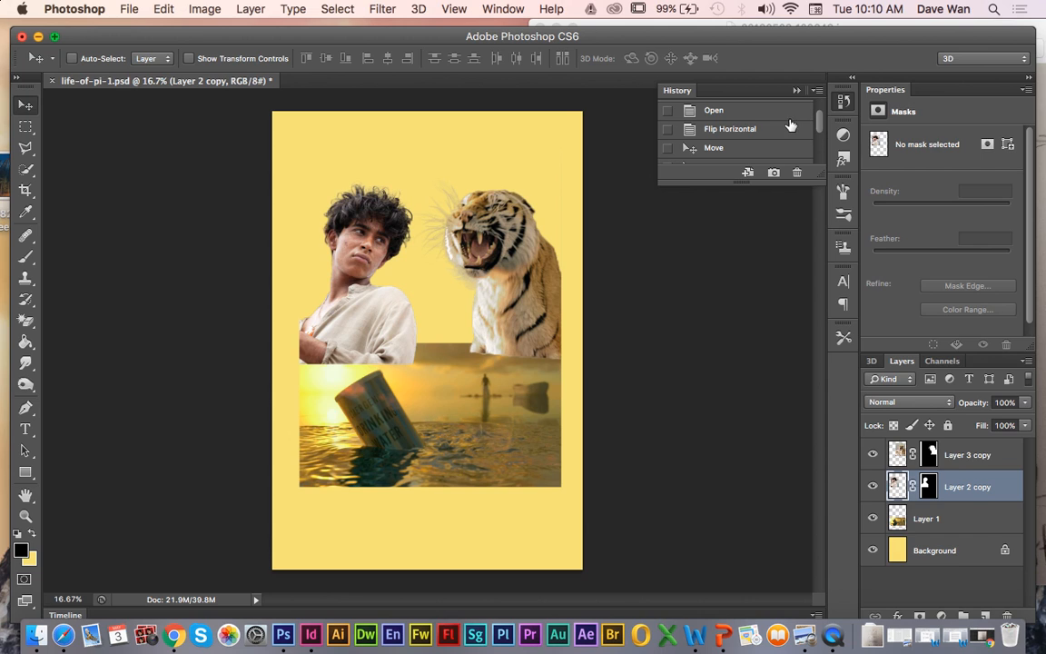
left_click(788, 114)
left_click(797, 90)
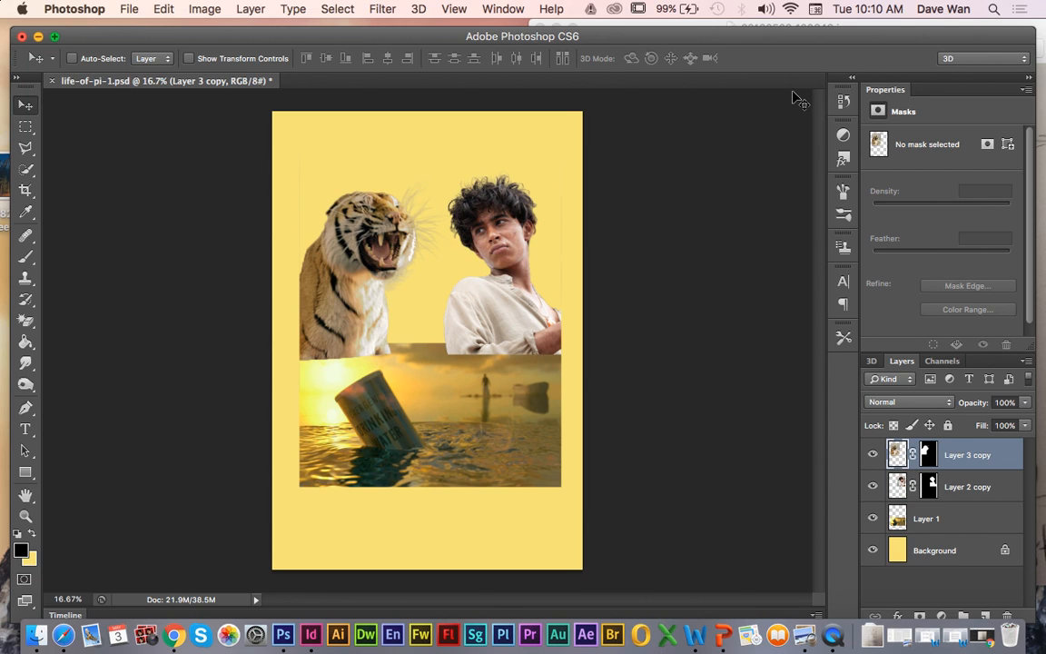
Compare the poster with the pencil sketch in Preview again, and return to the poster in Photoshop
left_click_drag(788, 38, 524, 43)
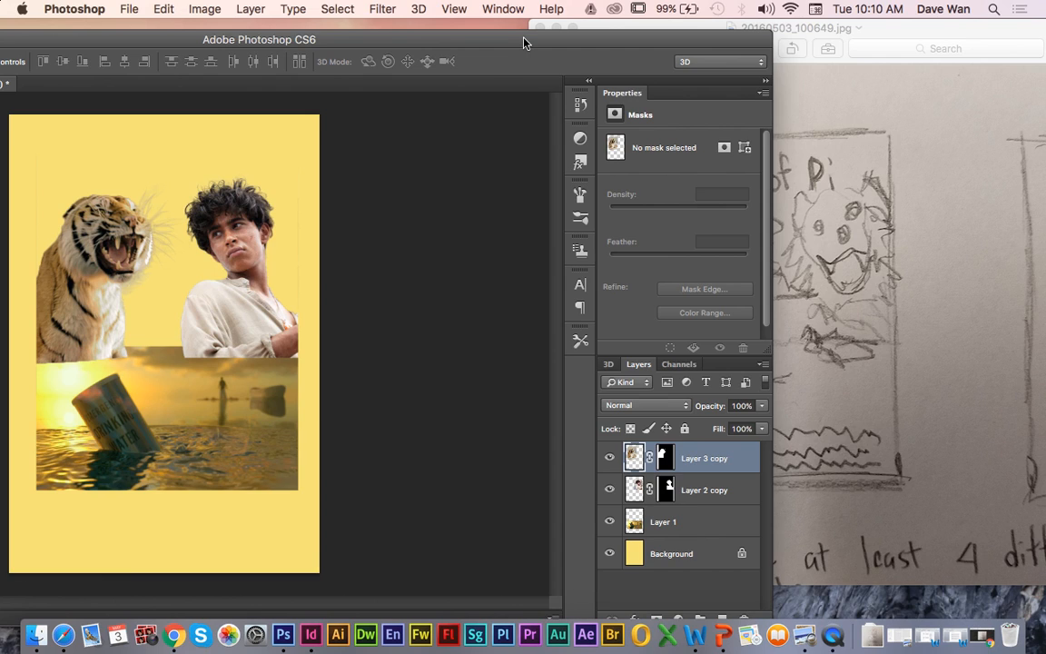
left_click(837, 30)
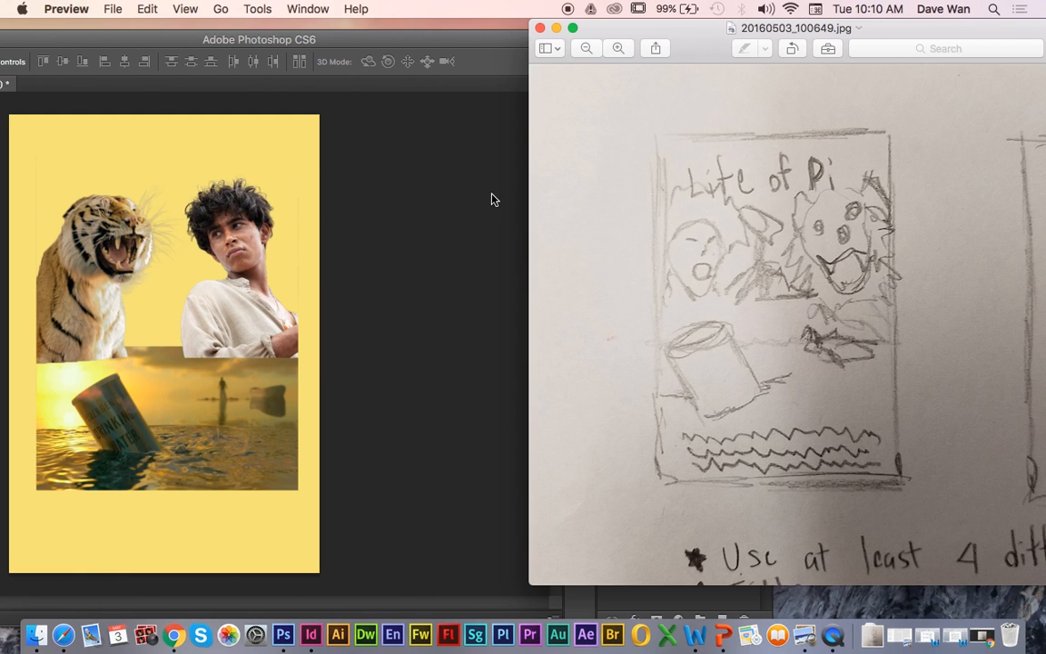
left_click(291, 39)
double_click(372, 32)
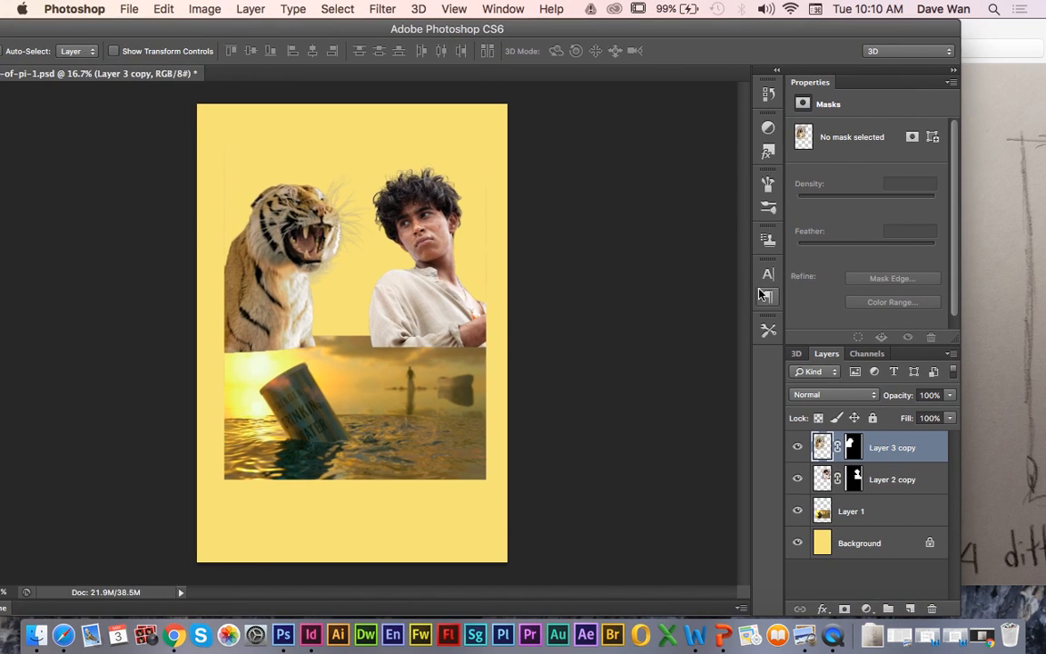
Scale the sea photo (Layer 1) to about 120.7% so it spans the poster's full width, and nudge it slightly up
left_click(879, 514)
key("super+t")
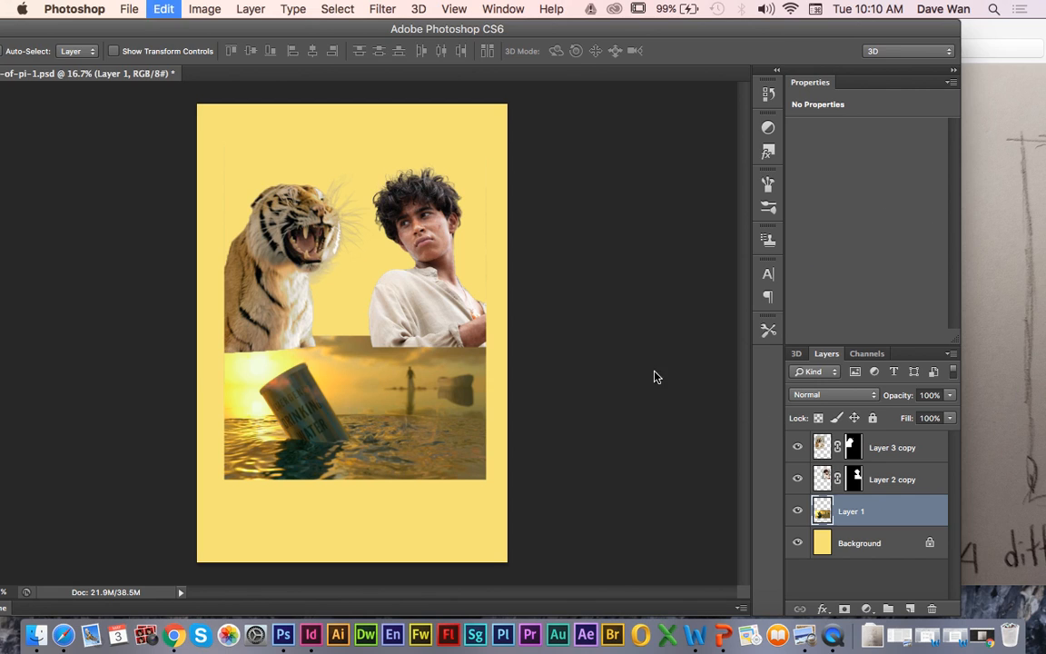
left_click_drag(227, 336, 205, 312)
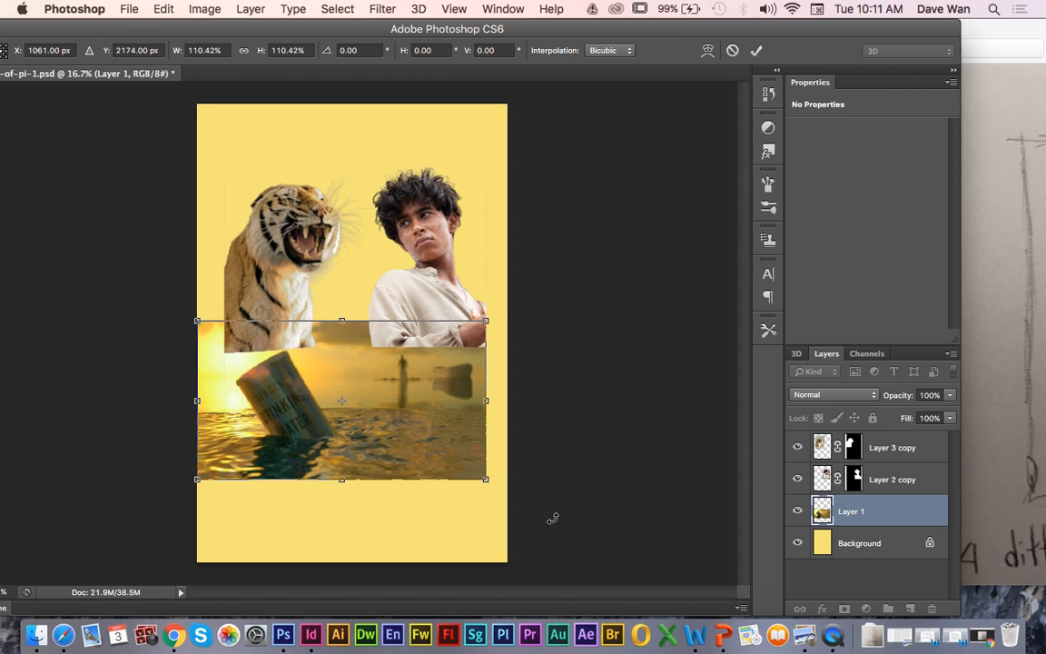
left_click_drag(486, 483, 512, 495)
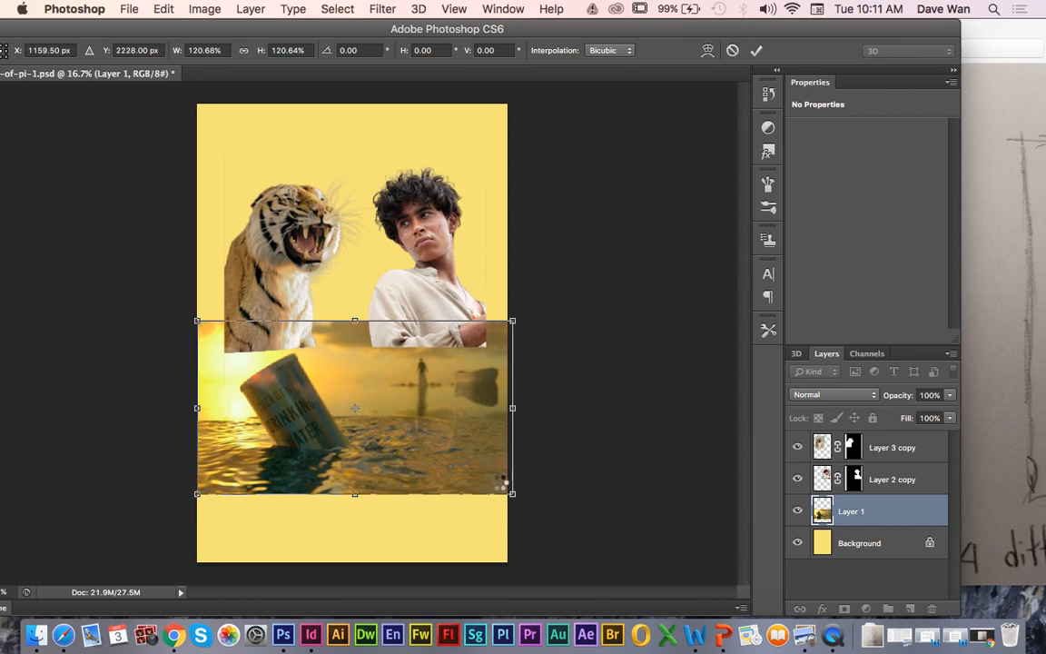
key("Return")
left_click_drag(395, 462, 395, 458)
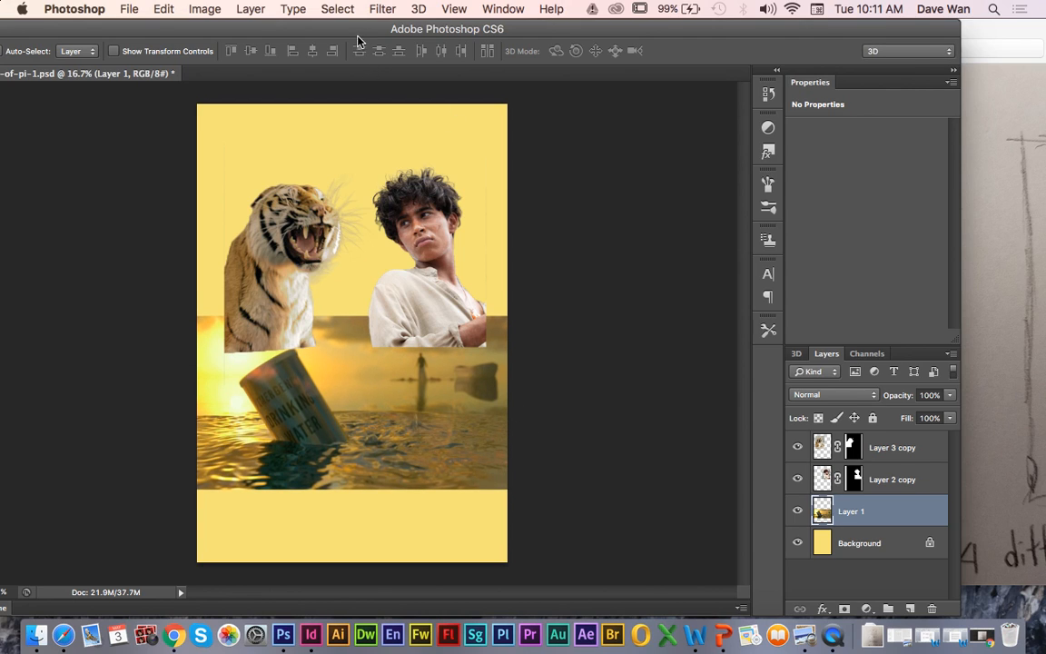
Select the tiger layer (Layer 3 copy) and hide it, with the poster viewed at 33.33%
left_click_drag(417, 41, 482, 51)
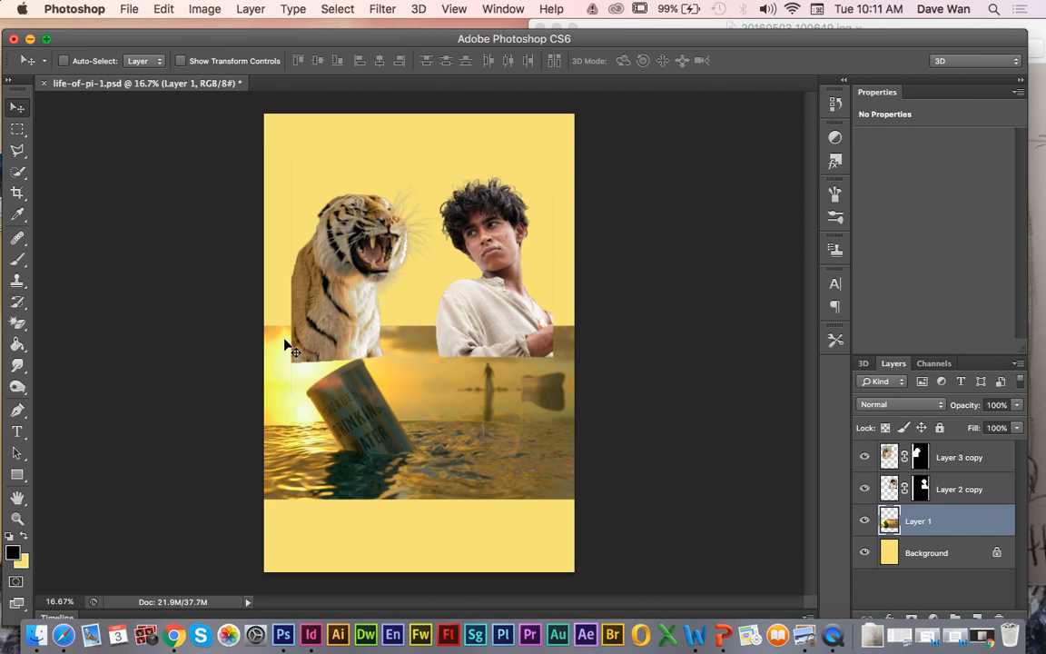
key("super+equal")
key("super+equal")
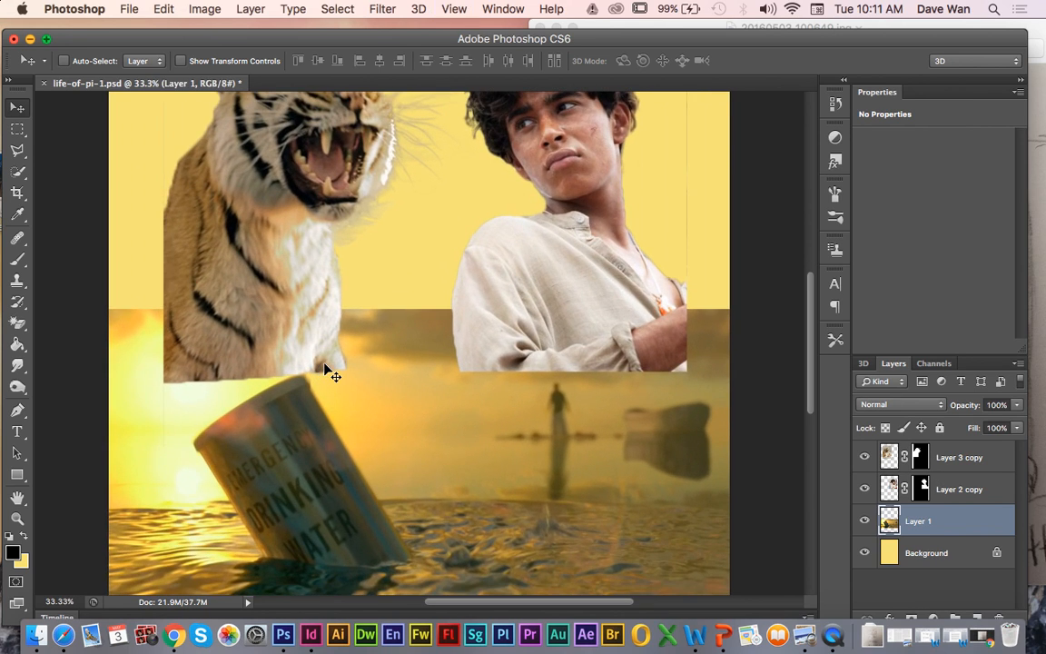
scroll(329, 370, "up", 3)
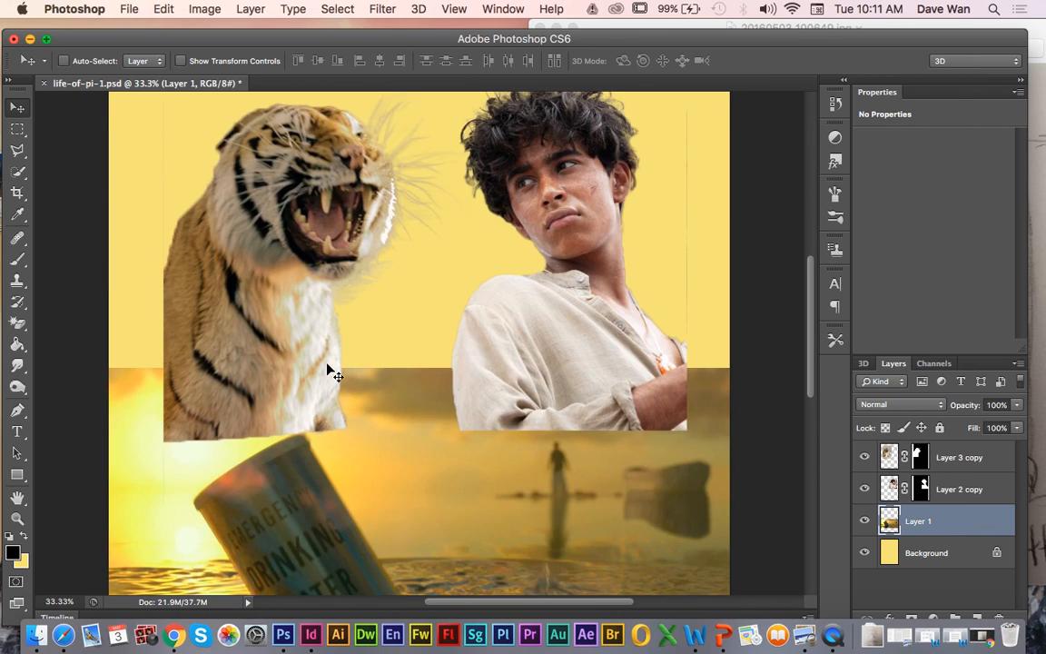
left_click(890, 458)
left_click(862, 458)
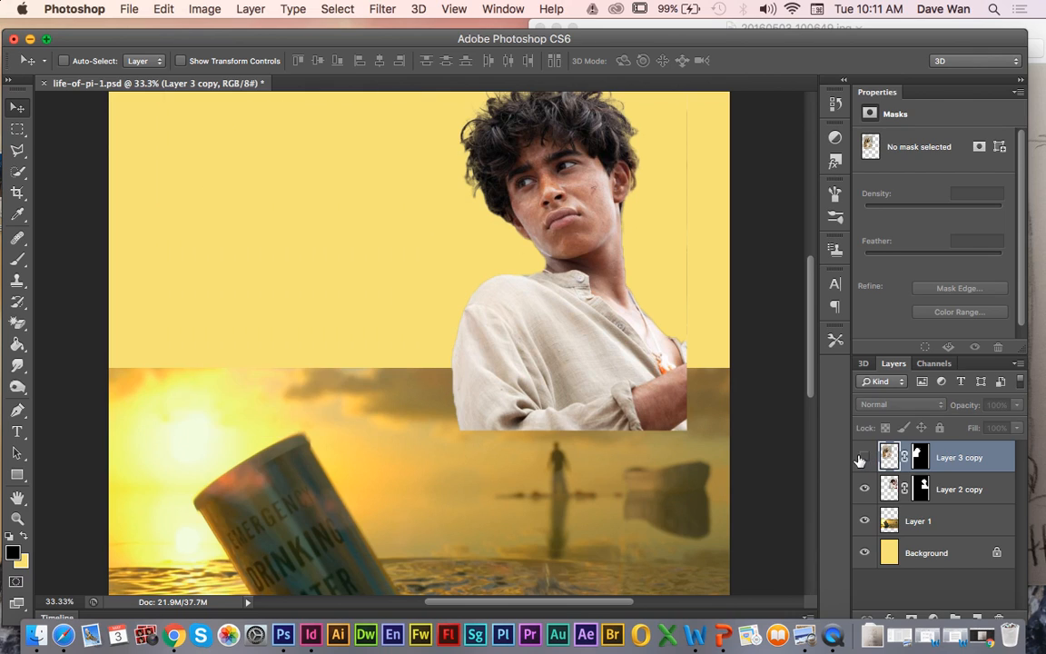
Toggle the tiger layer (Layer 3 copy) off and on, leave it visible, and select its layer mask
left_click(862, 458)
left_click(863, 459)
left_click(864, 459)
left_click(868, 459)
left_click(867, 458)
left_click(919, 460)
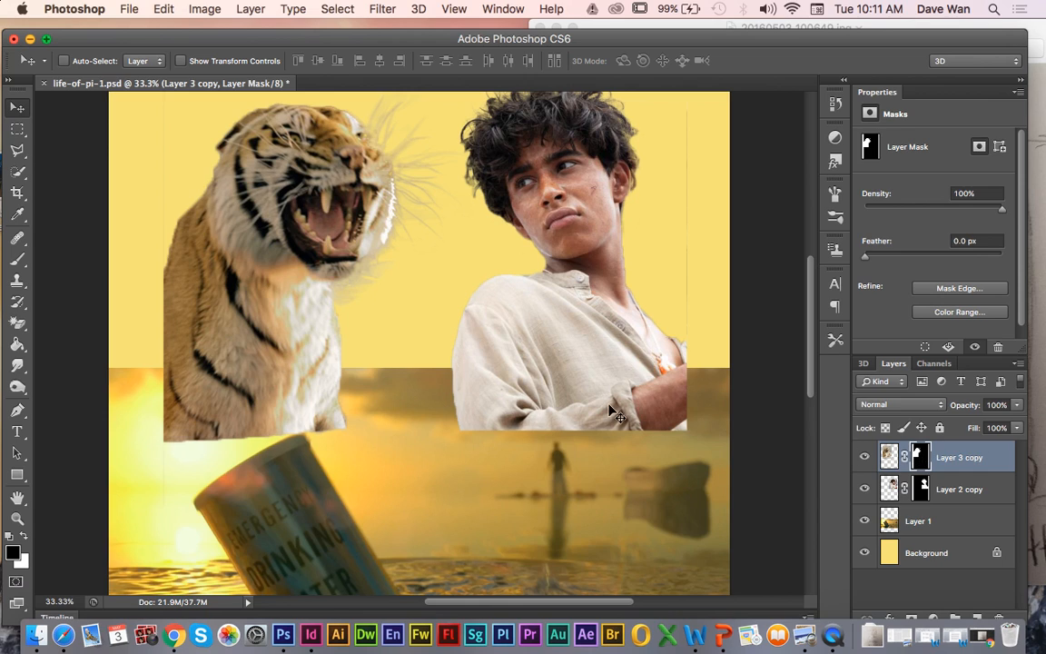
Set up a soft Brush at 113 px size and 100% opacity for painting on the tiger's mask
left_click(22, 259)
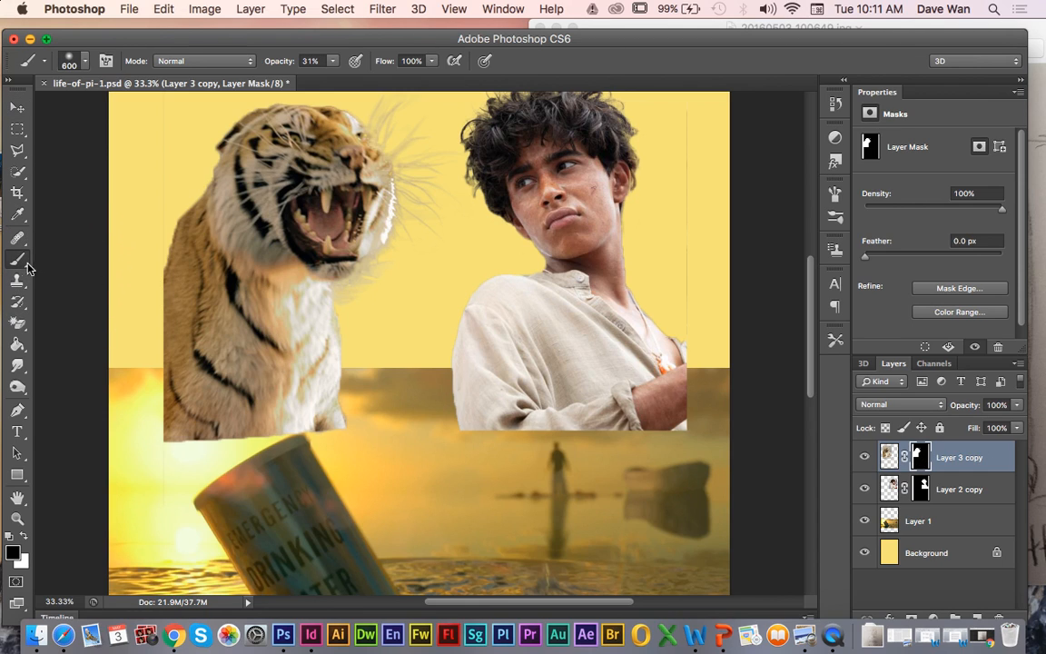
left_click(86, 61)
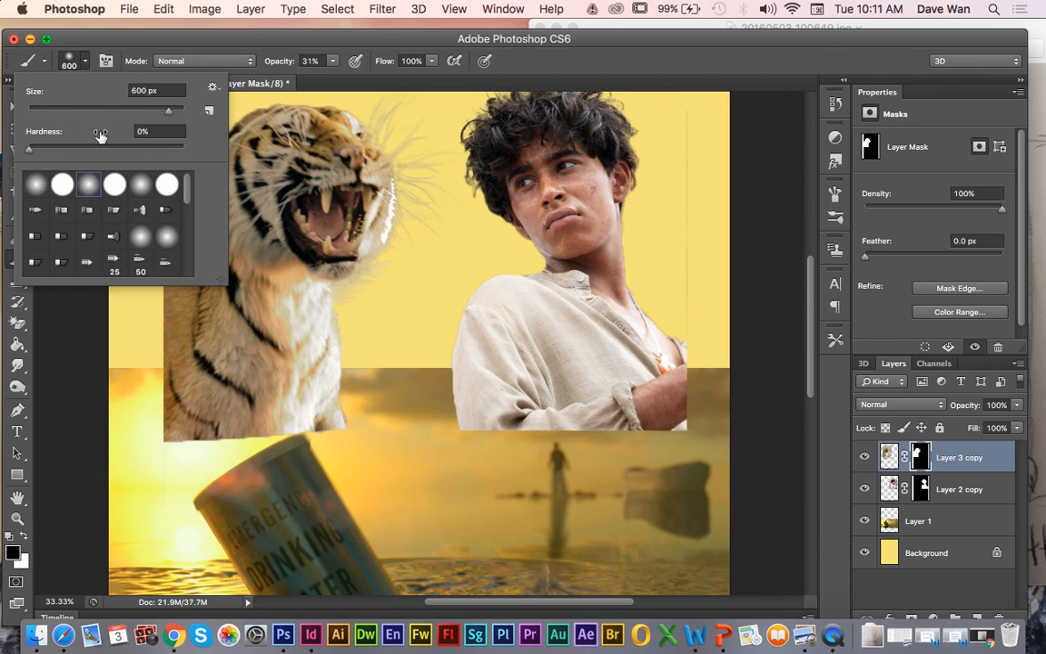
mouse_move(90, 101)
left_mouse_down()
mouse_move(52, 95)
mouse_move(75, 112)
left_mouse_up()
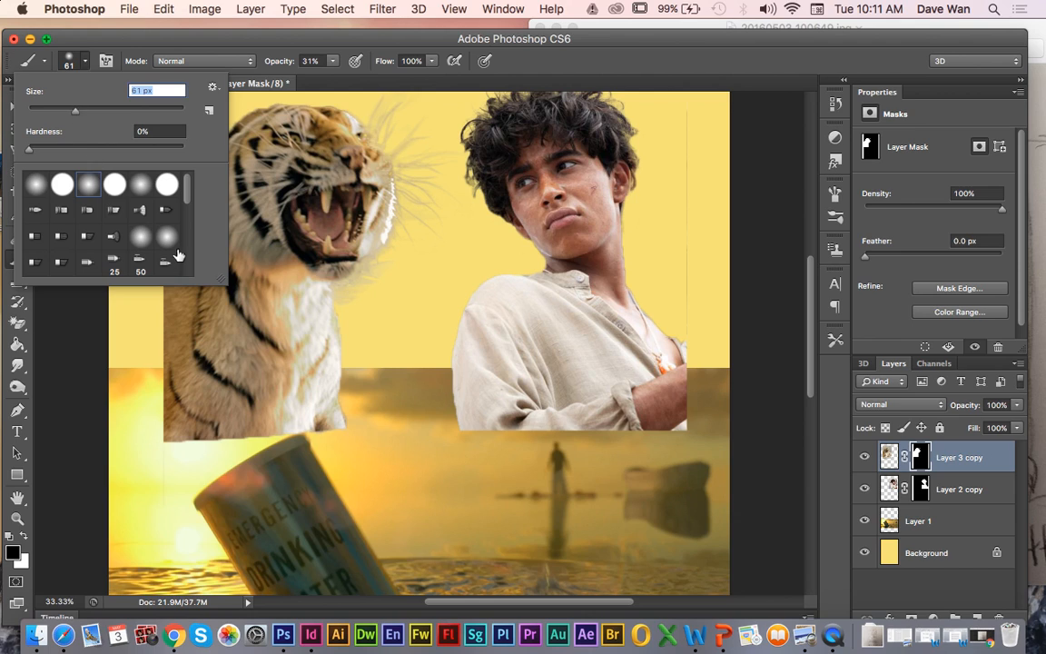
left_click_drag(90, 111, 97, 110)
left_click(310, 37)
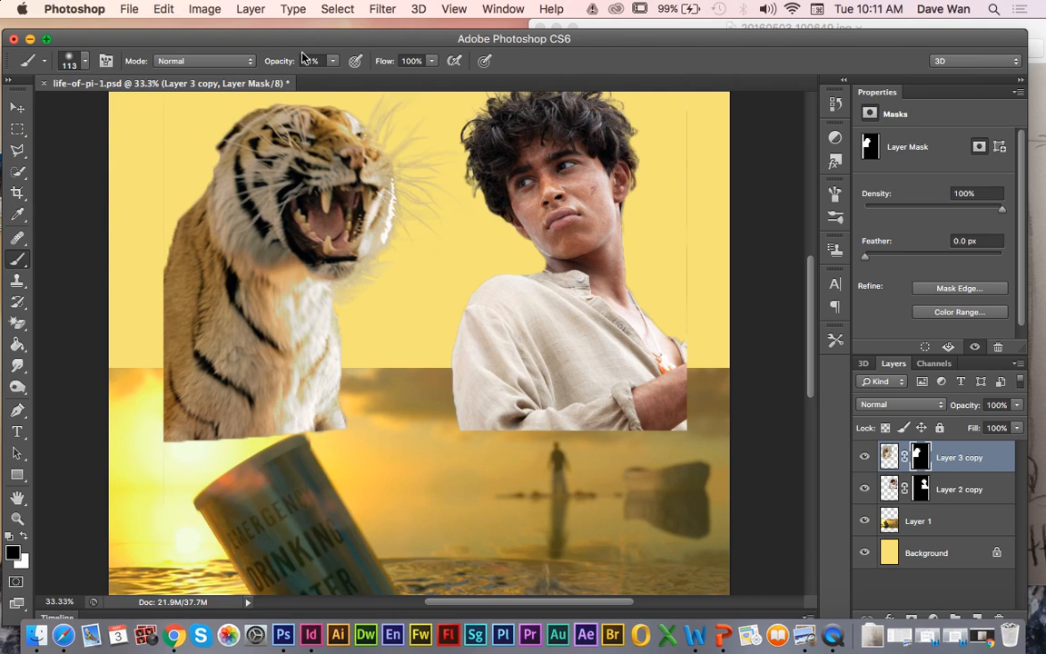
left_click(332, 61)
left_click_drag(334, 76, 428, 87)
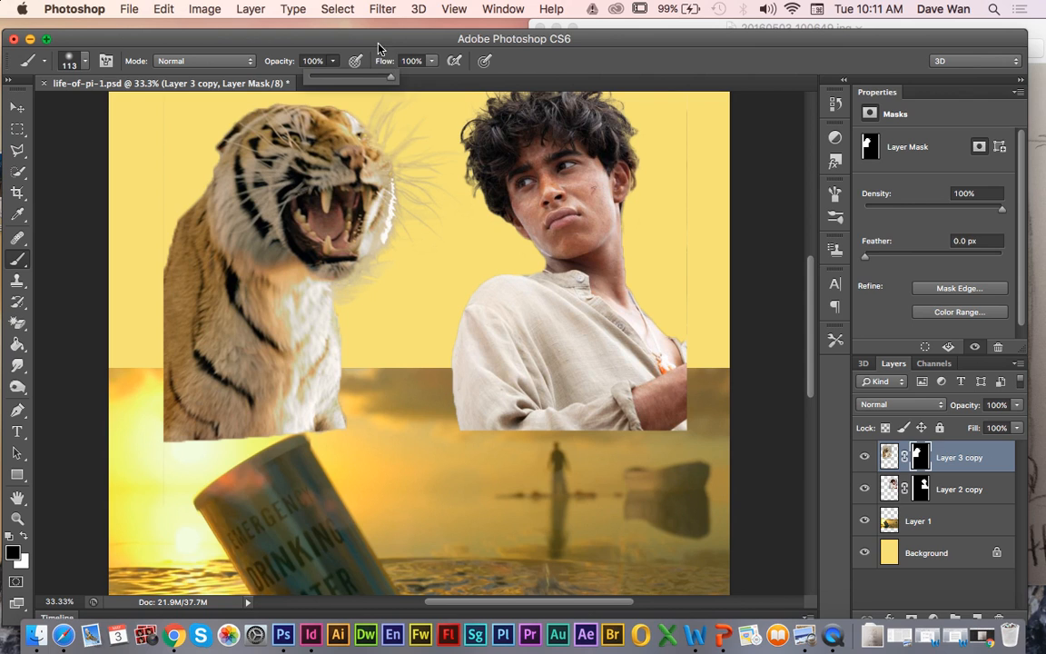
key("super+plus")
key("super+minus")
key("super+minus")
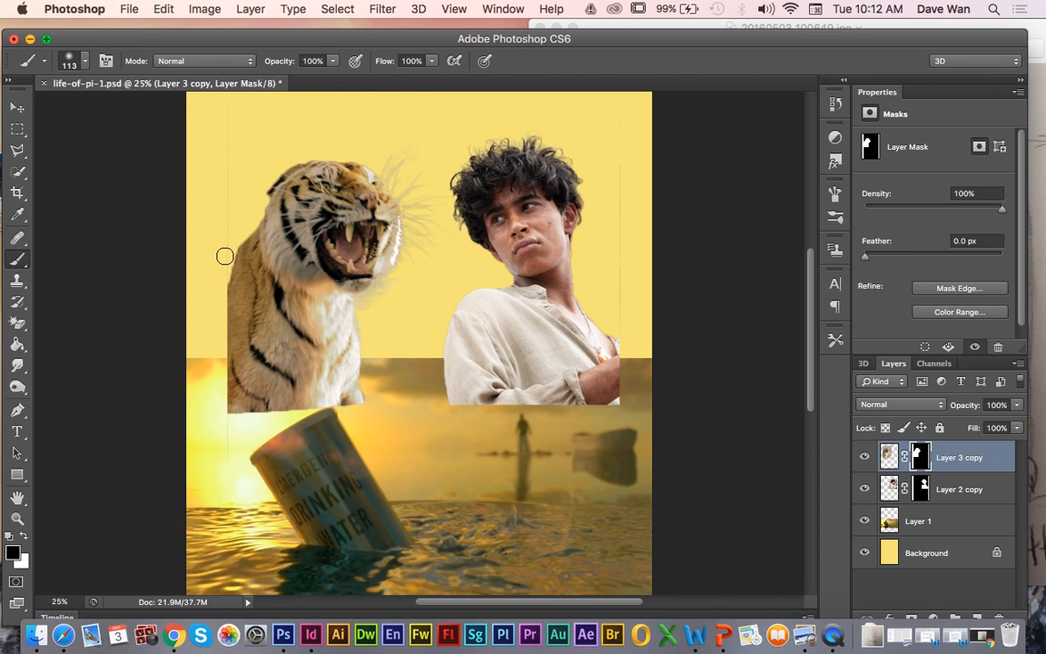
key("super+plus")
scroll(225, 255, "up", 5)
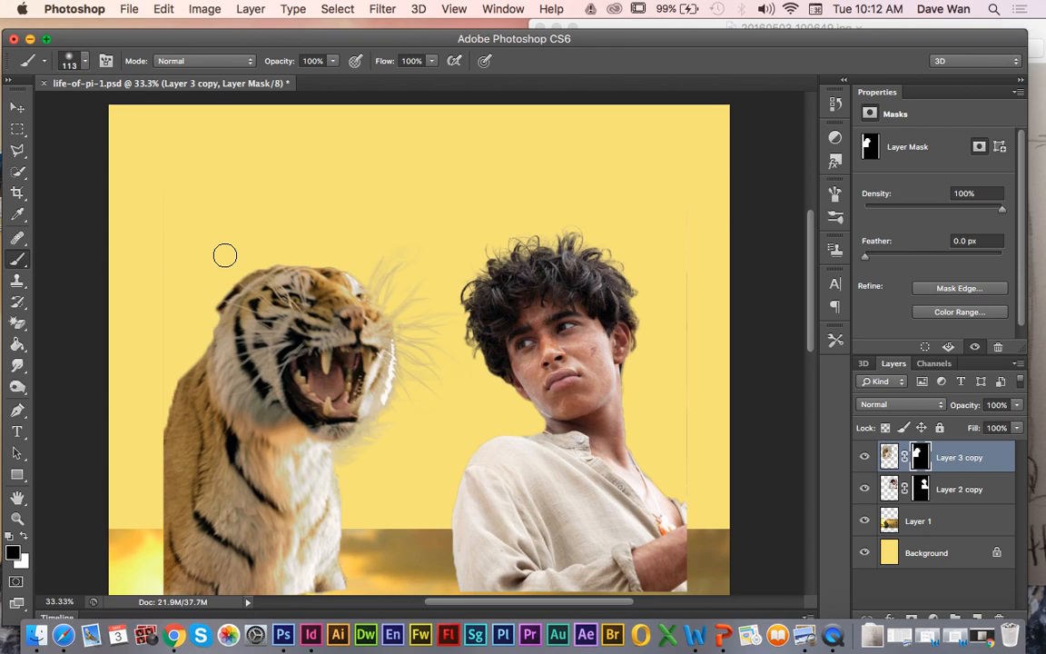
left_click(20, 172)
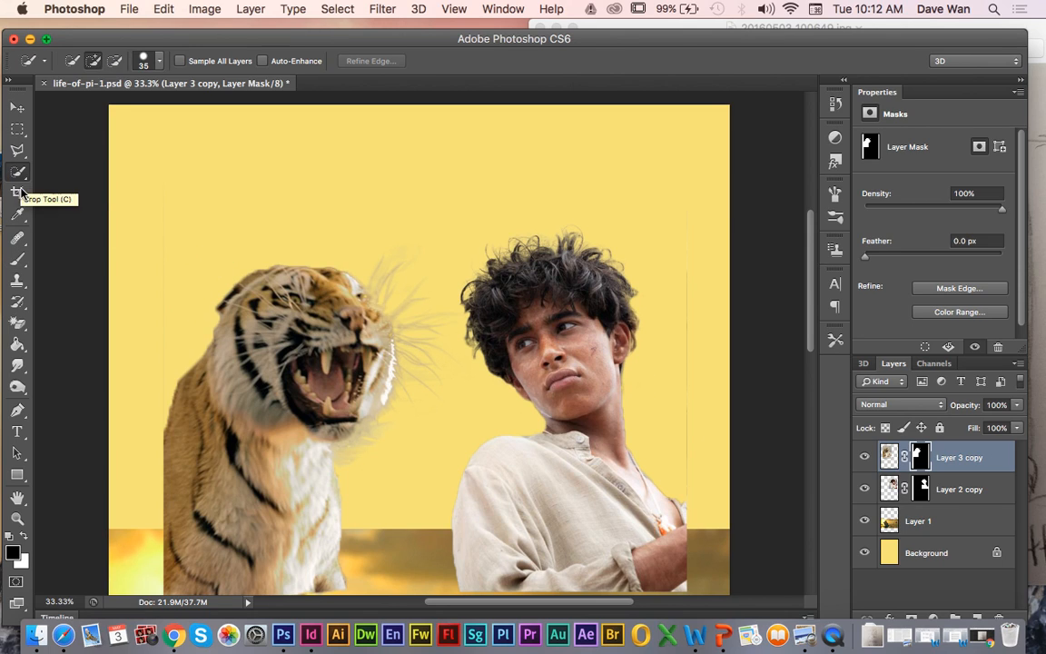
left_click(17, 259)
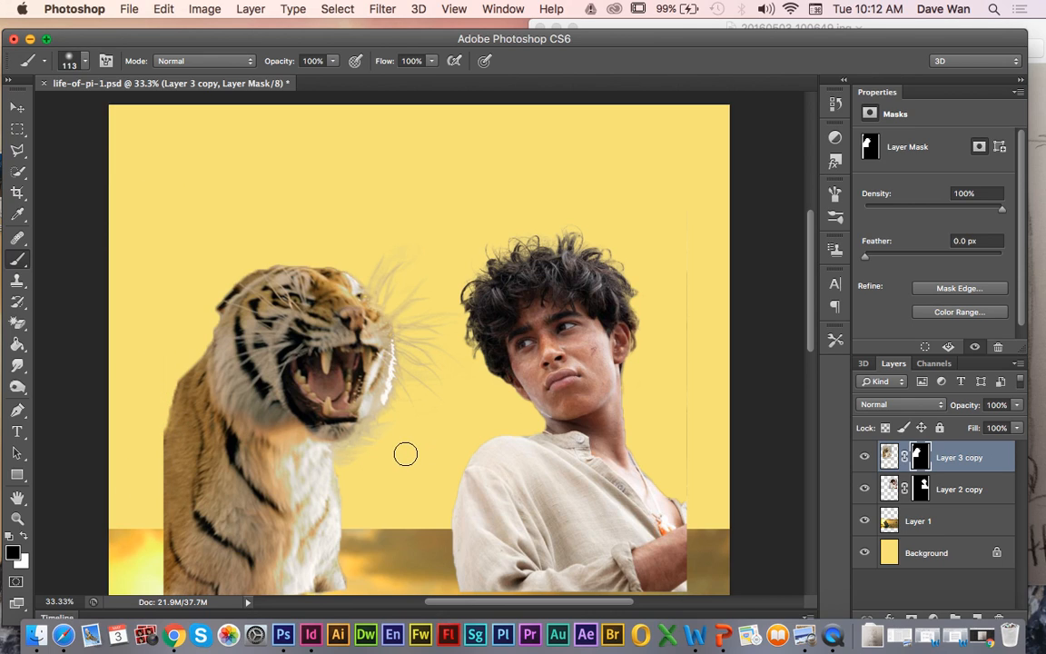
Enlarge the soft black brush and paint on the tiger's mask just below its lower-left corner
key("super+plus")
key("super+minus")
key("super+minus")
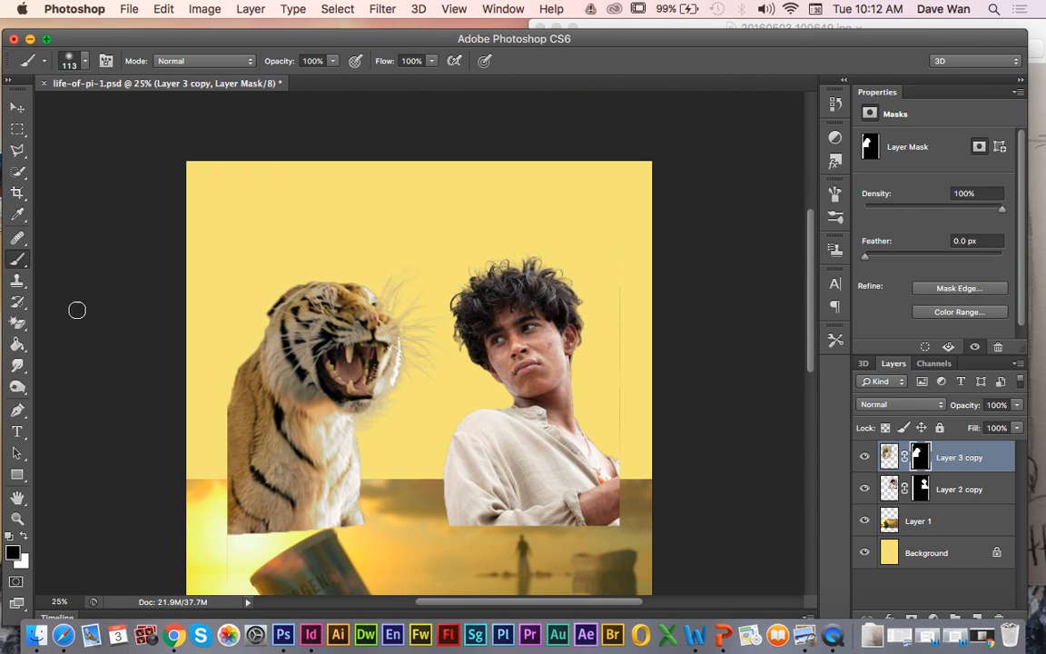
key("bracketright")
key("bracketright")
key("bracketright")
key("bracketright")
key("bracketright")
key("bracketright")
mouse_move(224, 561)
left_mouse_down()
mouse_move(267, 571)
mouse_move(243, 554)
left_mouse_up()
Try to brush away the tiger's lower-left body on the mask with a smaller 90 px brush
key("bracketleft")
key("bracketleft")
key("bracketleft")
key("bracketleft")
key("bracketleft")
key("bracketleft")
key("bracketleft")
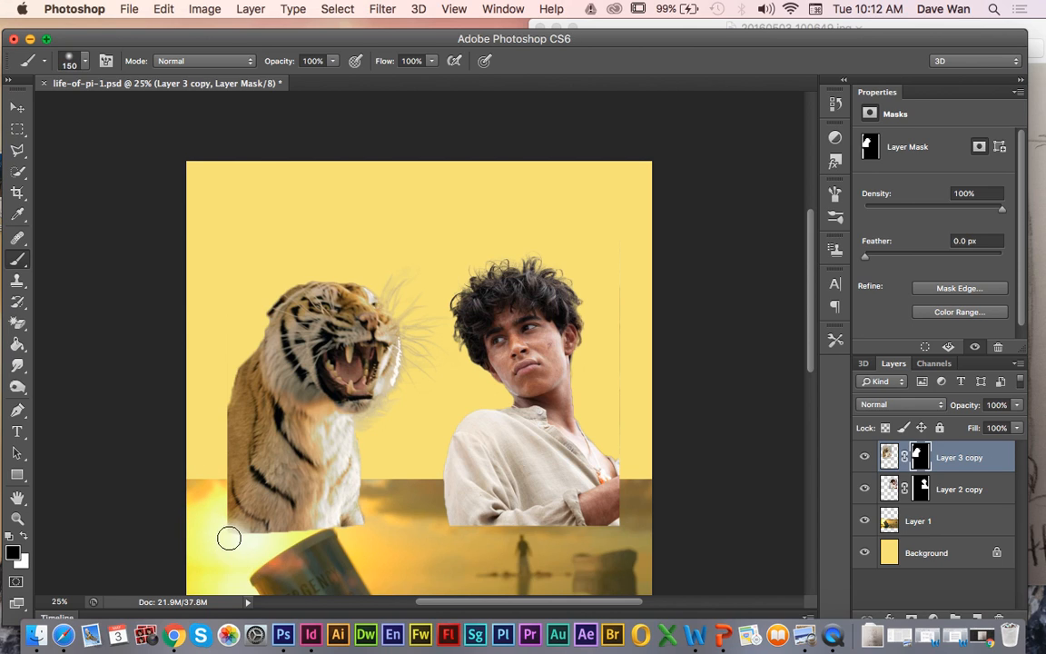
mouse_move(241, 547)
left_mouse_down()
mouse_move(216, 511)
mouse_move(248, 533)
mouse_move(215, 480)
mouse_move(271, 536)
mouse_move(230, 471)
mouse_move(248, 537)
left_mouse_up()
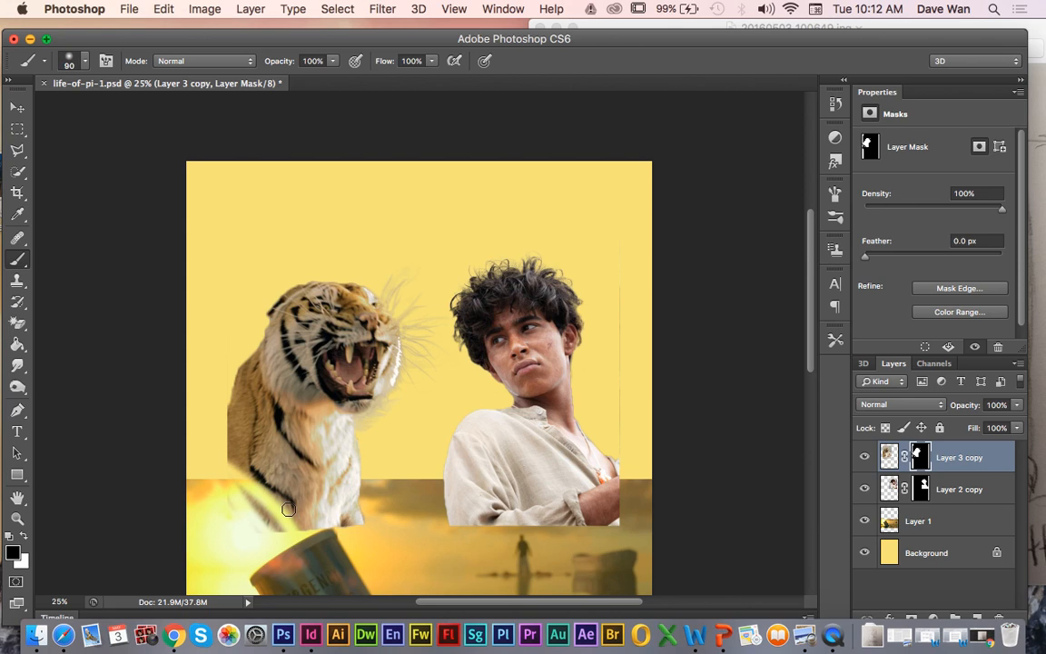
key("super+z")
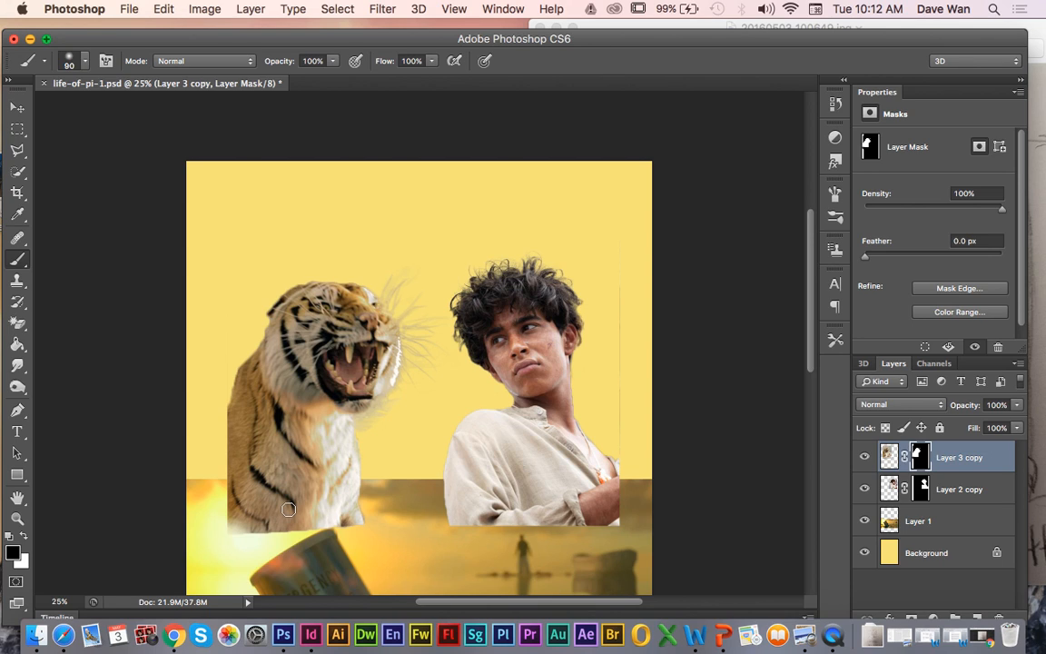
Fade the tiger's lower body into the sea photo on its mask, using large soft brushes of 600 and 500 px
key("bracketright")
key("bracketright")
key("bracketright")
key("bracketright")
key("bracketright")
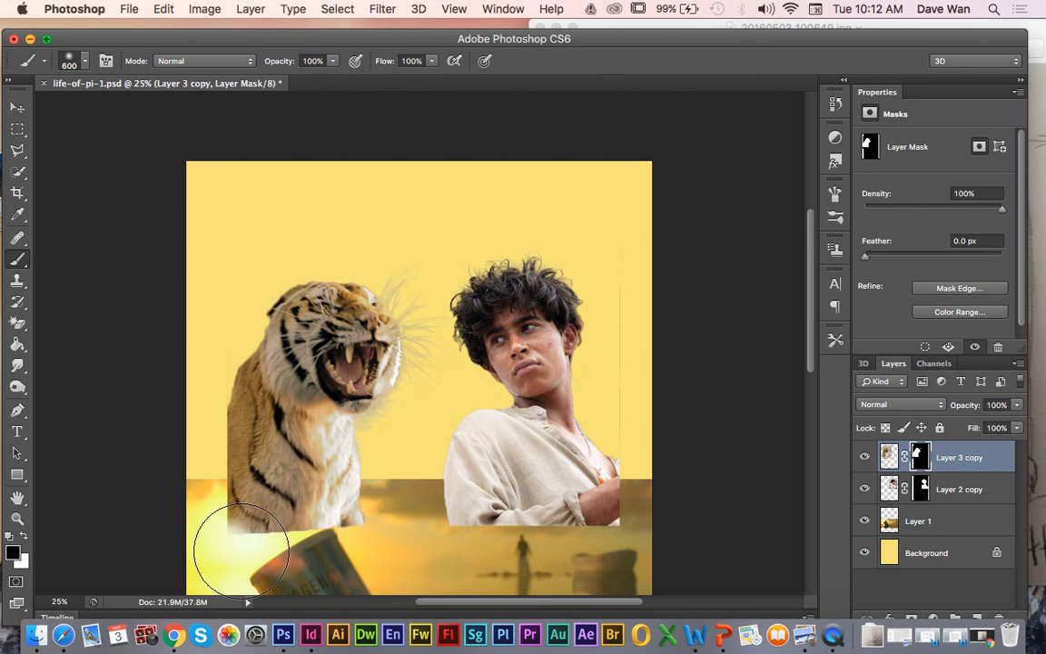
mouse_move(218, 549)
left_mouse_down()
mouse_move(332, 574)
mouse_move(369, 574)
mouse_move(374, 557)
mouse_move(284, 564)
mouse_move(231, 554)
mouse_move(197, 533)
mouse_move(187, 503)
mouse_move(243, 551)
mouse_move(196, 500)
mouse_move(260, 552)
mouse_move(373, 568)
mouse_move(398, 542)
mouse_move(339, 565)
mouse_move(396, 520)
mouse_move(310, 566)
mouse_move(391, 537)
mouse_move(327, 556)
mouse_move(250, 550)
mouse_move(216, 534)
mouse_move(194, 510)
mouse_move(177, 404)
mouse_move(218, 522)
mouse_move(187, 402)
mouse_move(386, 524)
mouse_move(330, 551)
mouse_move(153, 563)
mouse_move(304, 509)
mouse_move(516, 465)
left_mouse_up()
mouse_move(272, 413)
left_mouse_down()
mouse_move(303, 441)
mouse_move(339, 451)
mouse_move(304, 449)
mouse_move(250, 400)
mouse_move(276, 440)
mouse_move(269, 432)
mouse_move(299, 444)
mouse_move(275, 467)
mouse_move(303, 471)
mouse_move(259, 420)
mouse_move(266, 425)
mouse_move(204, 386)
left_mouse_up()
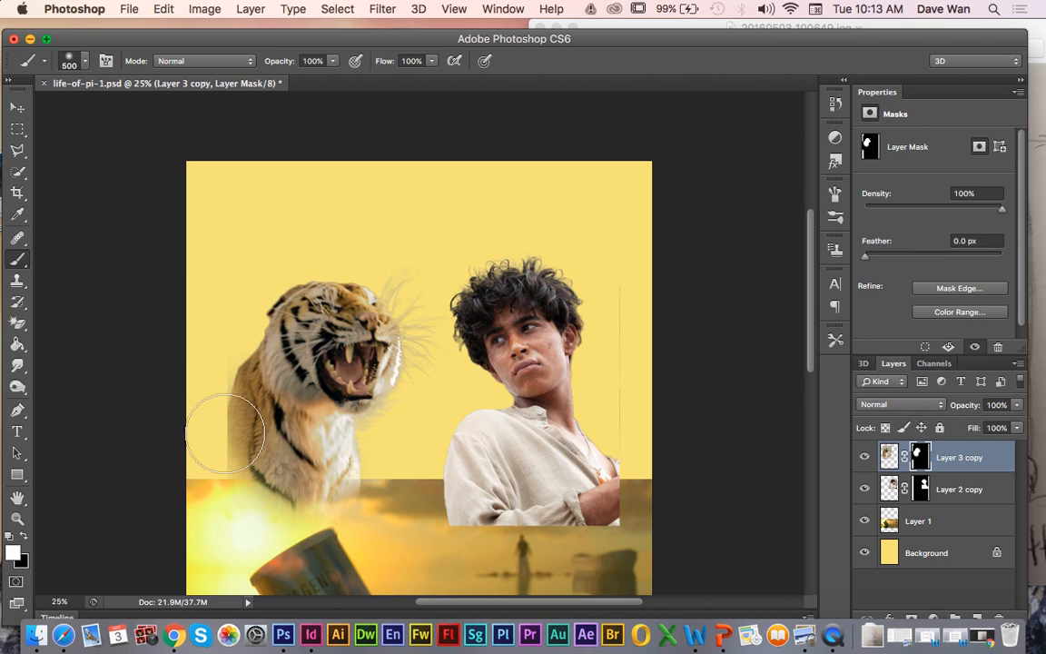
Soften the tiger's left side with a 500 px black brush on the mask, and refine that edge at 200 px
key("x")
mouse_move(179, 465)
left_mouse_down()
mouse_move(228, 513)
mouse_move(183, 431)
mouse_move(181, 406)
mouse_move(195, 459)
mouse_move(182, 377)
mouse_move(199, 463)
mouse_move(250, 540)
left_mouse_up()
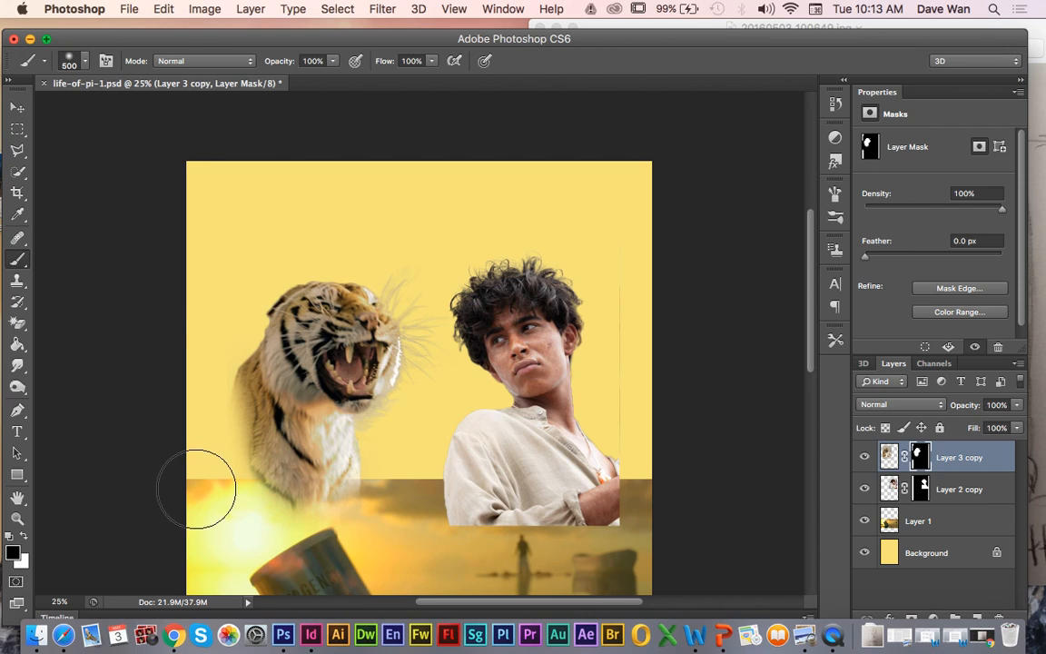
key("bracketleft")
key("bracketleft")
key("bracketleft")
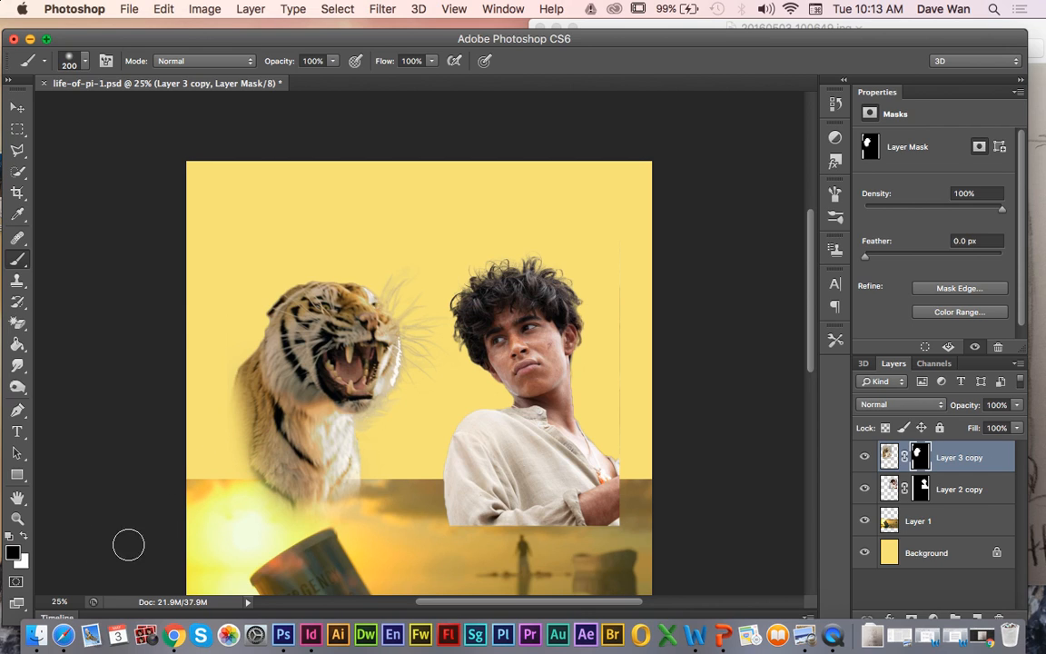
left_click_drag(255, 376, 271, 462)
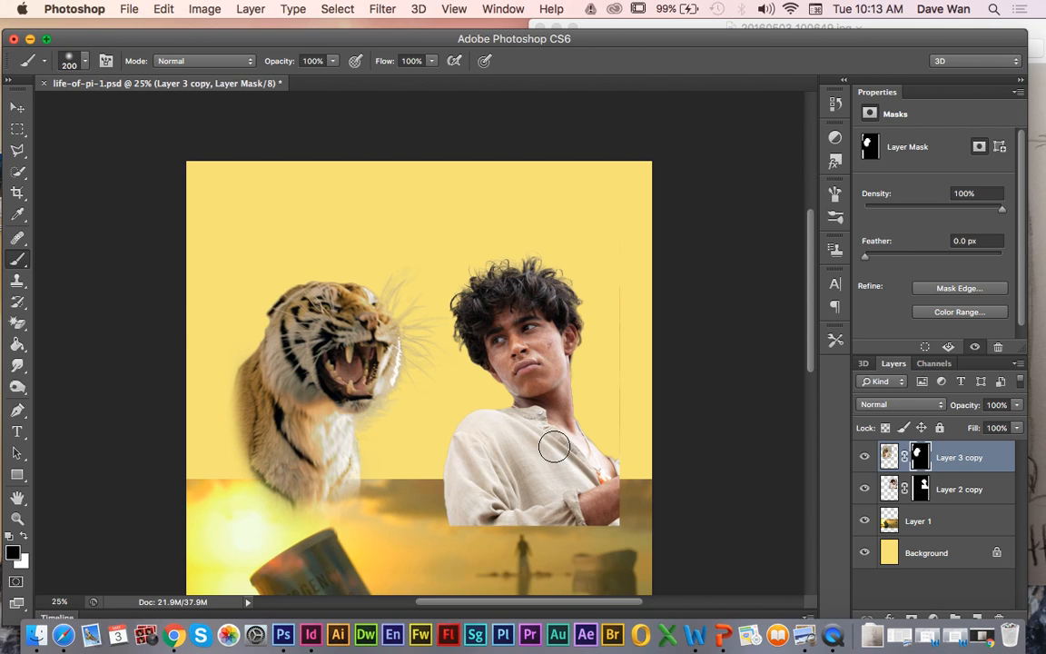
Check the blended tiger against the whole composition by hiding and showing its layer
key("super+minus")
key("super+equal")
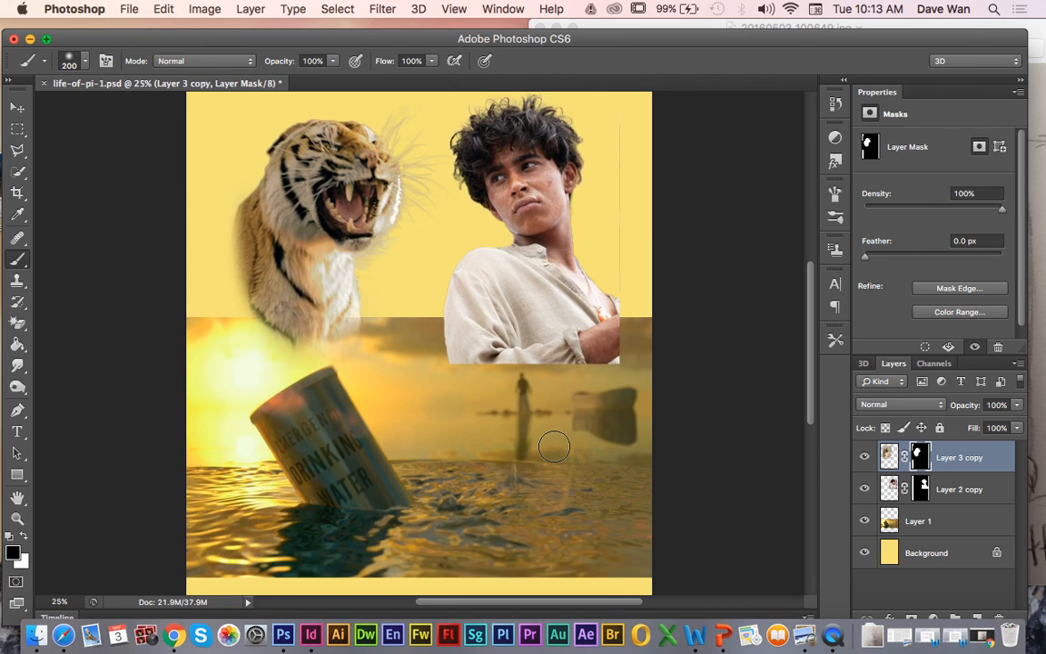
scroll(799, 328, "up", 2)
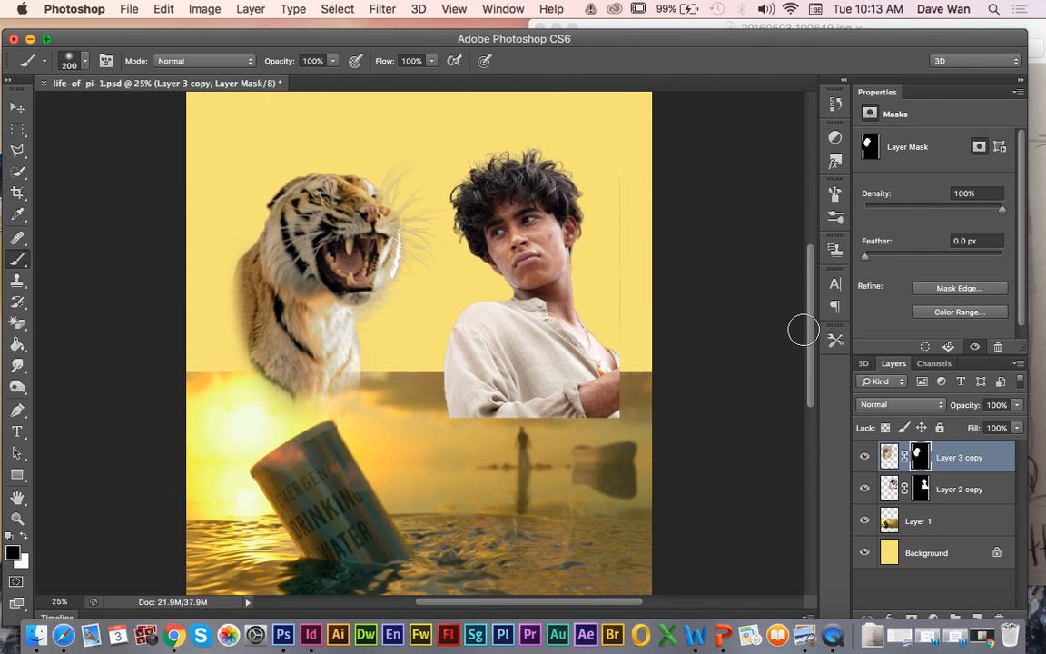
left_click(863, 457)
left_click(863, 457)
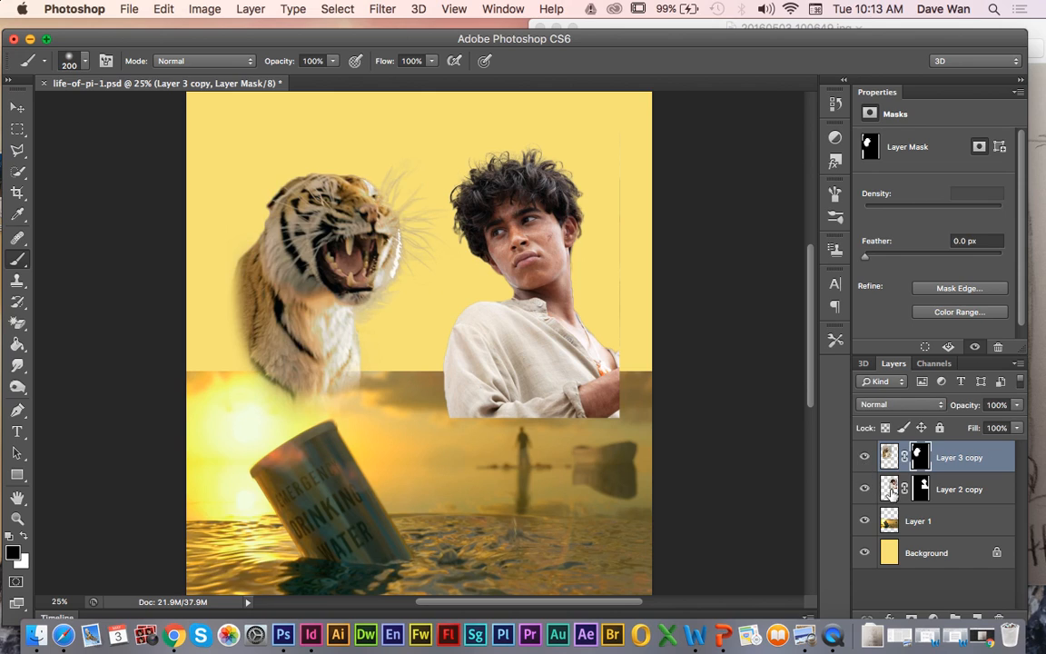
Try painting black on the boy's image (Layer 2 copy) instead of on its layer mask
left_click(891, 491)
left_click(921, 488)
left_click(889, 488)
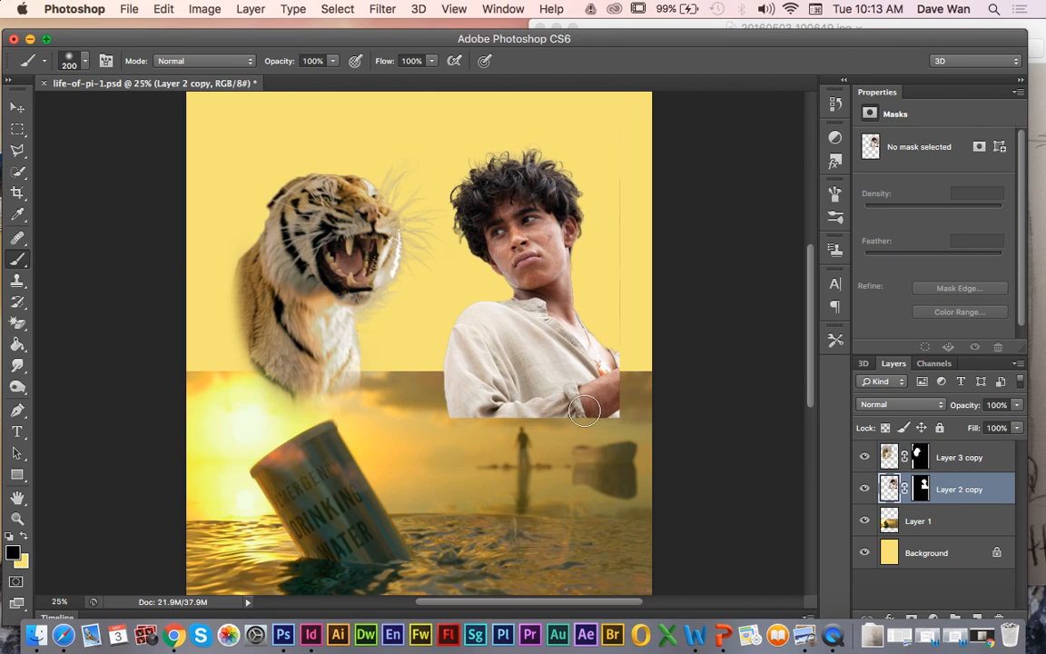
mouse_move(467, 409)
left_mouse_down()
mouse_move(724, 433)
mouse_move(316, 365)
mouse_move(343, 315)
mouse_move(349, 211)
mouse_move(532, 318)
mouse_move(589, 338)
left_mouse_up()
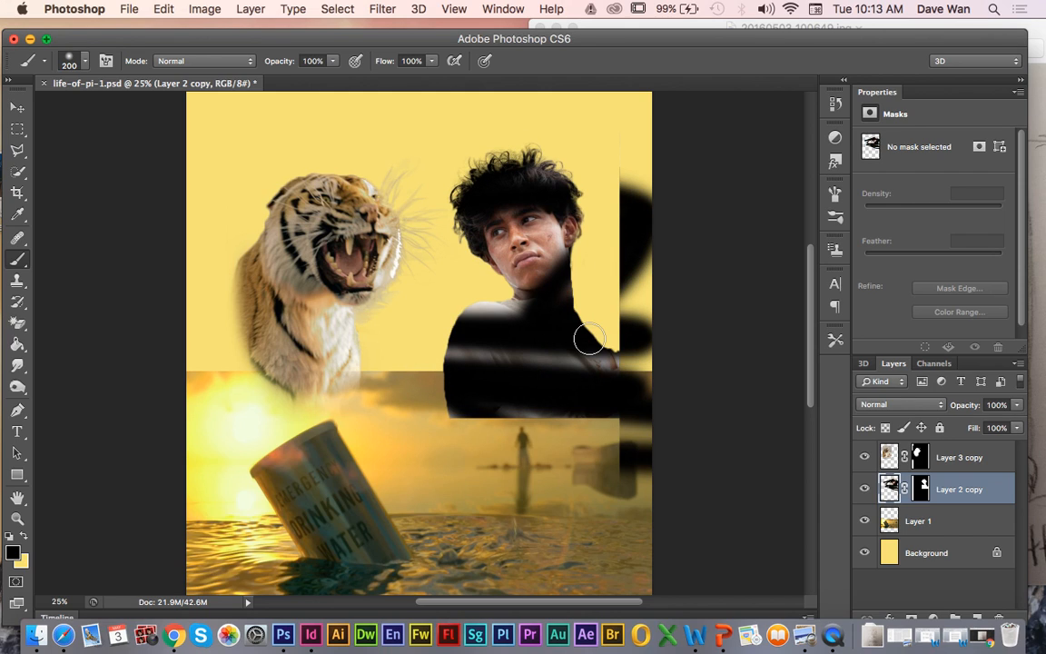
key("super+z")
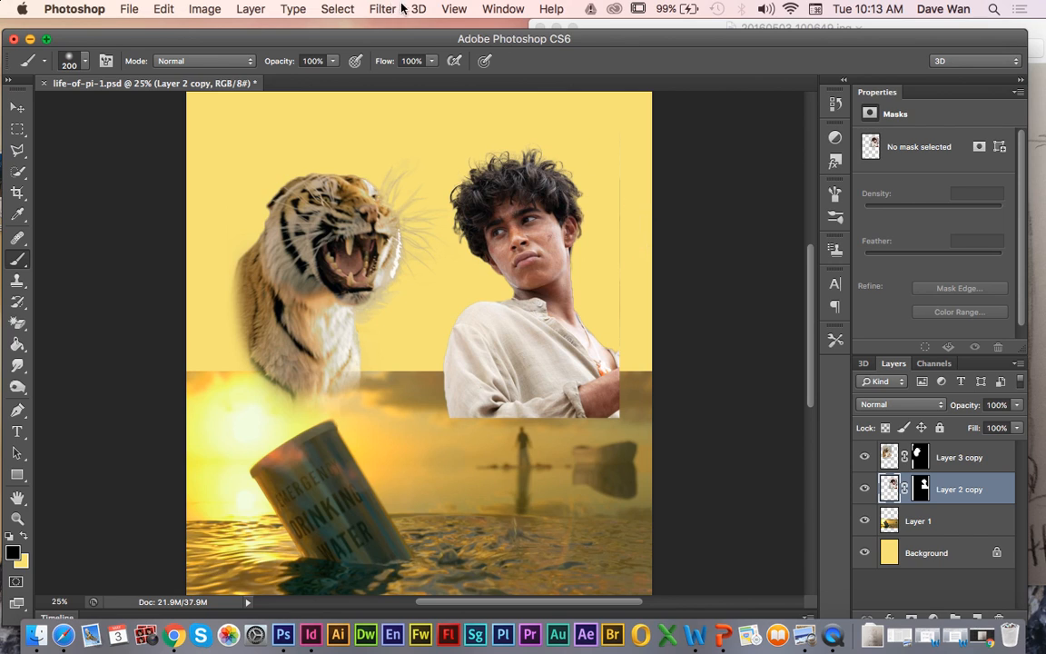
Step back to the preceding Brush Tool state in the document history
left_click(442, 9)
mouse_move(502, 8)
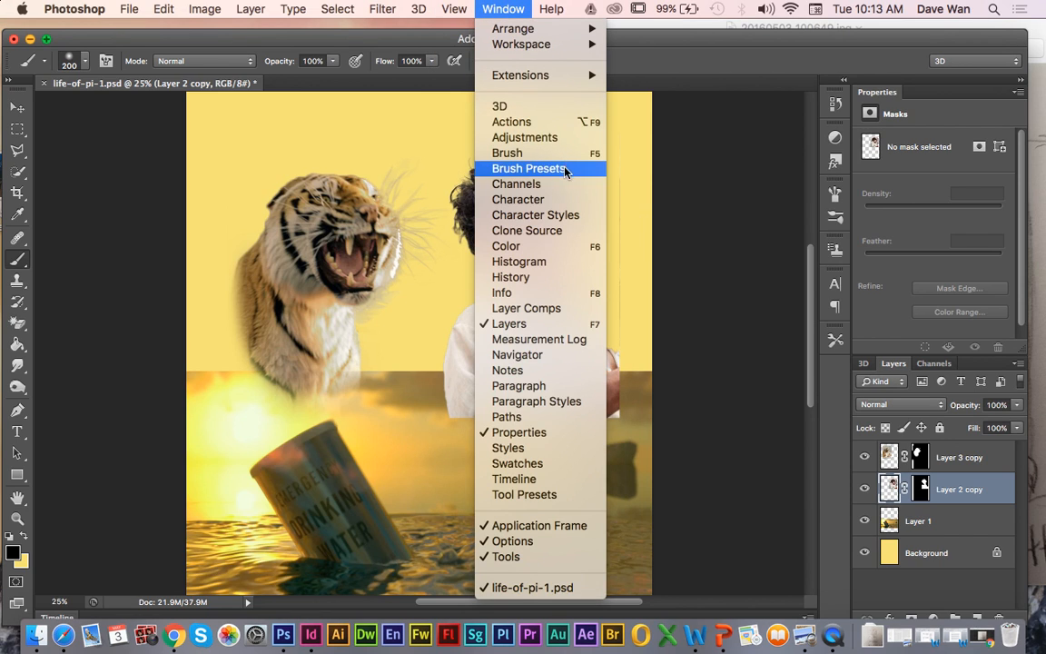
left_click(554, 277)
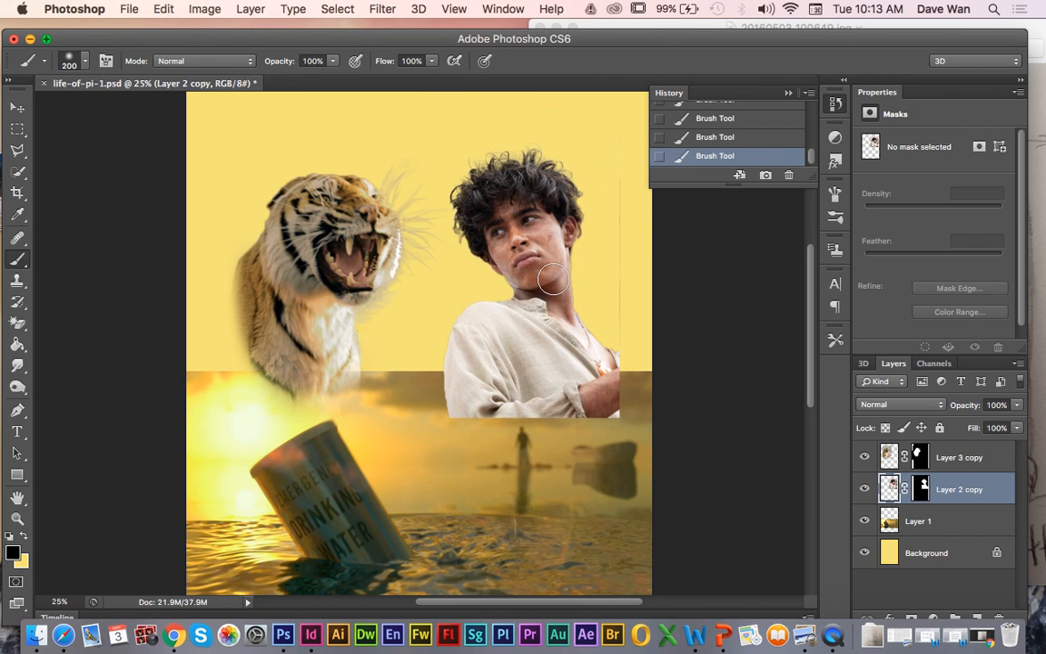
left_click(731, 137)
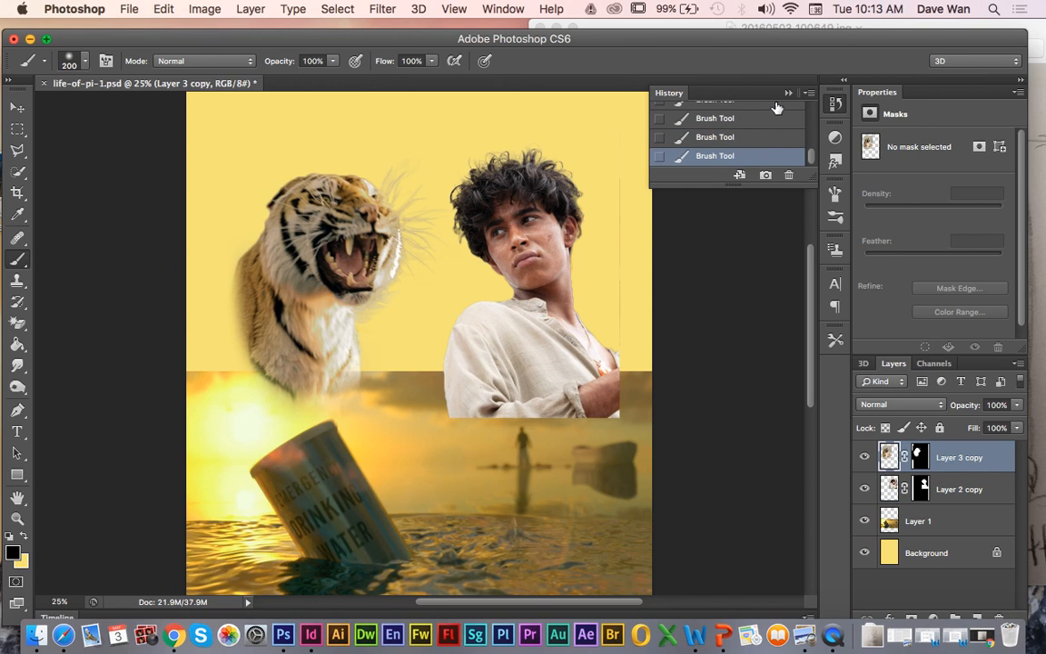
left_click(788, 93)
Try the black brush on the boy's image content once more
left_click(890, 490)
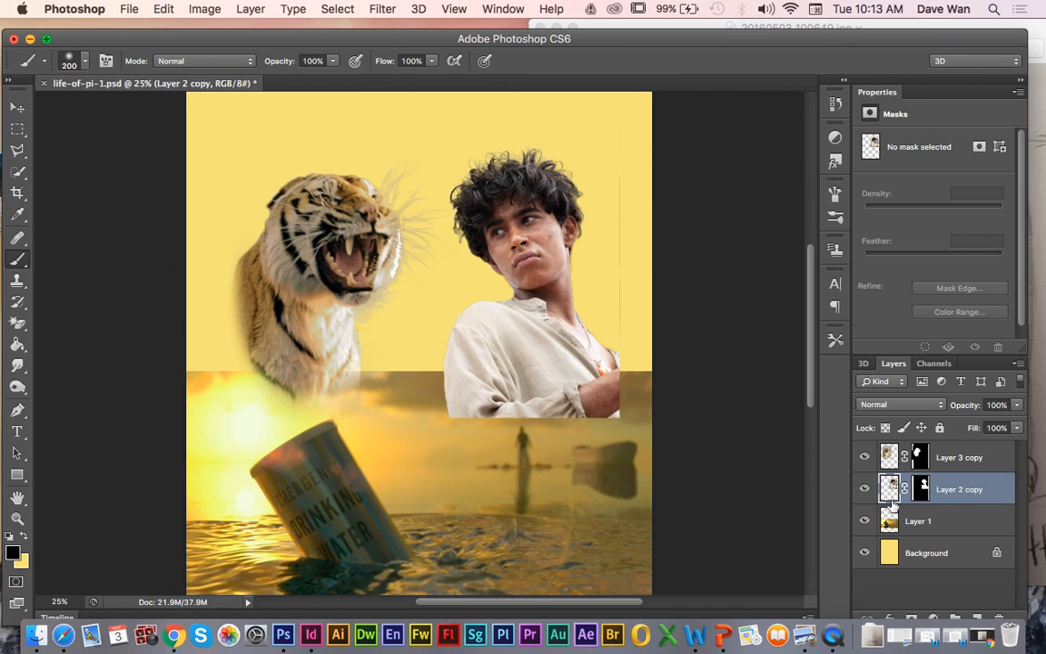
mouse_move(662, 459)
left_mouse_down()
mouse_move(676, 338)
mouse_move(649, 322)
mouse_move(445, 364)
left_mouse_up()
key("super+z")
Fade the boy's lower edge and right arm by painting black on his layer mask with a 400 px soft brush
left_click(923, 489)
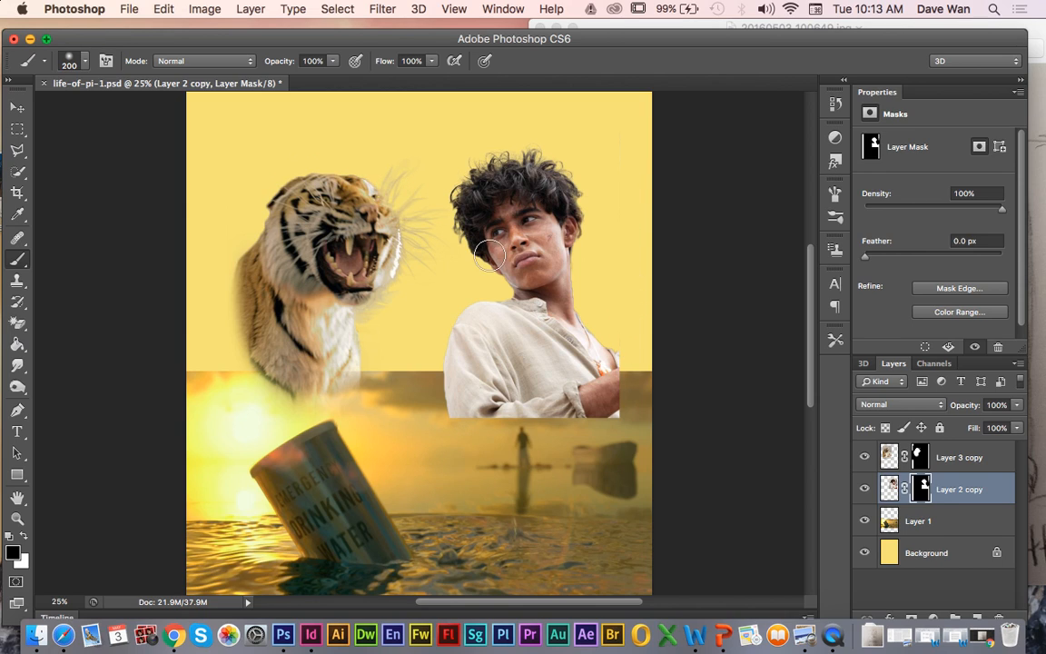
key("bracketright")
key("bracketright")
key("bracketright")
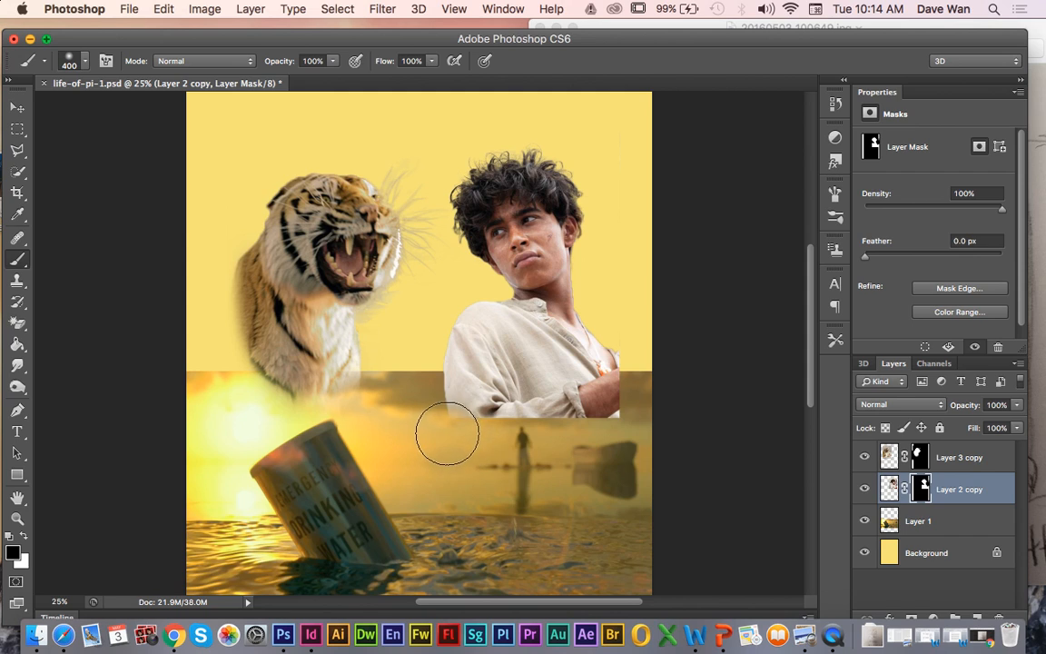
mouse_move(509, 444)
left_mouse_down()
mouse_move(586, 438)
mouse_move(641, 416)
mouse_move(649, 338)
mouse_move(646, 413)
mouse_move(645, 347)
mouse_move(647, 386)
mouse_move(569, 445)
left_mouse_up()
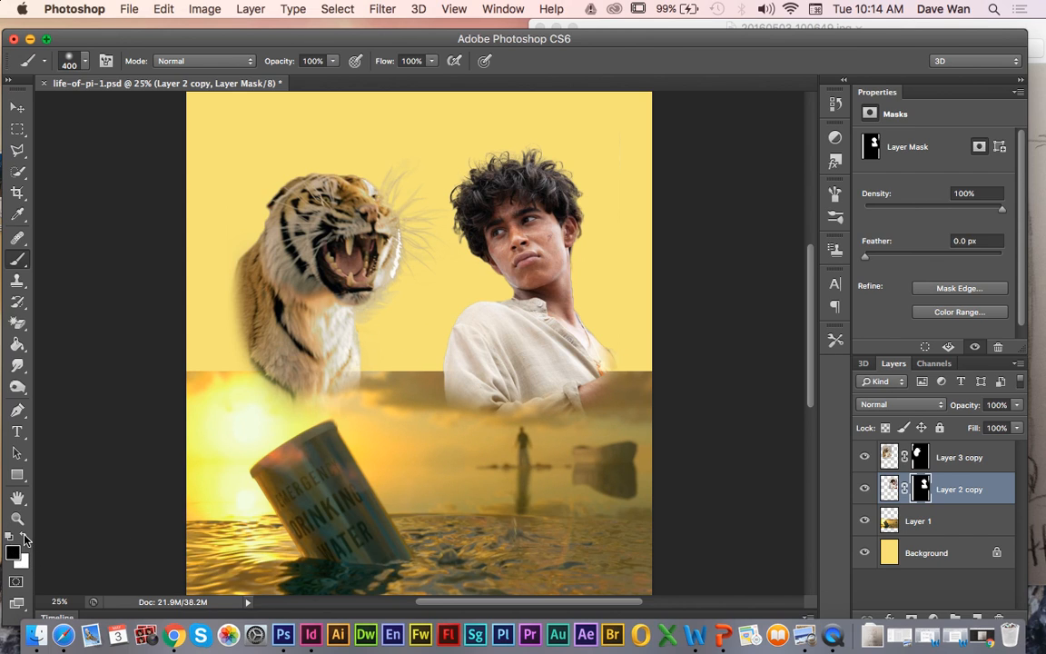
Restore part of the boy's lower shirt with white on the mask, and fade his right arm further with black
left_click(25, 536)
left_click_drag(498, 383, 577, 371)
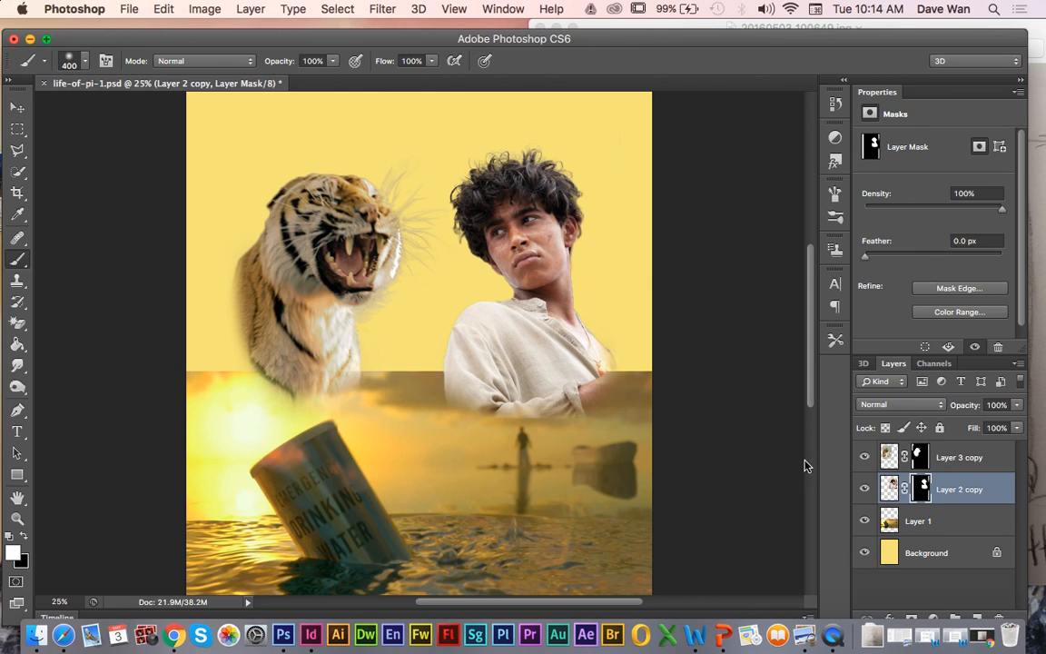
key("super+minus")
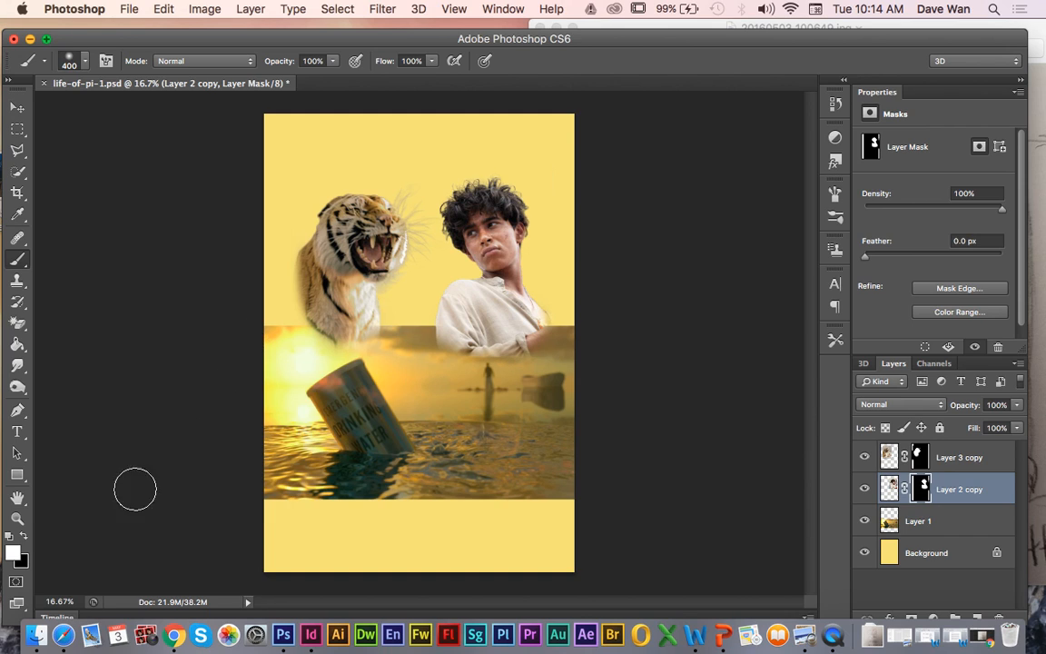
left_click(25, 534)
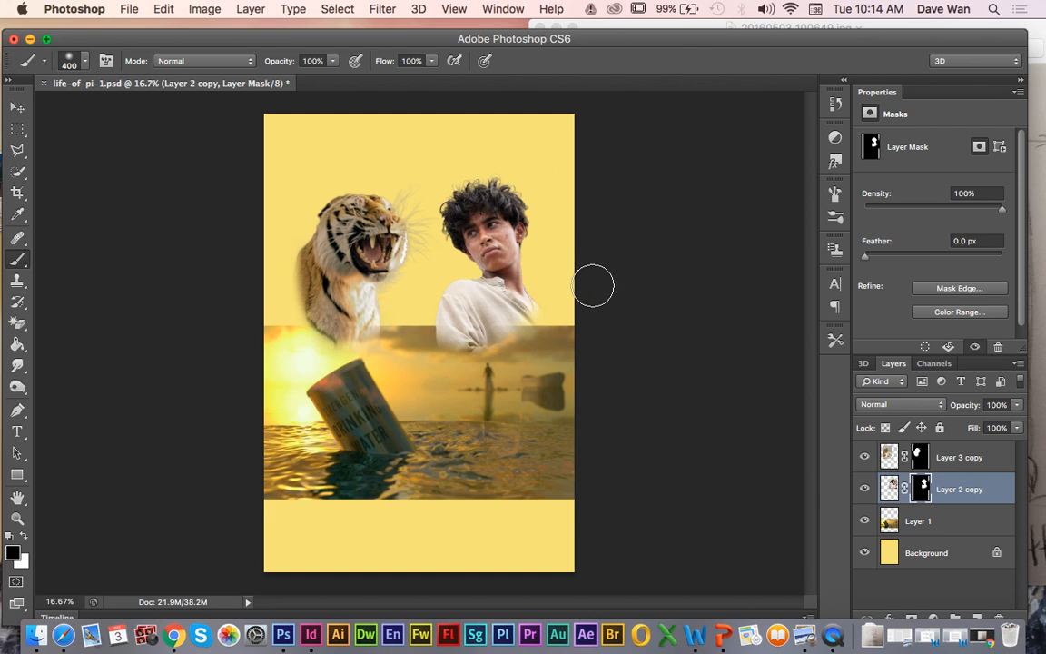
Undo the last mask stroke, then touch up the boy's mask with black at his right arm and white on the lower shirt
key("super+z")
mouse_move(573, 332)
left_mouse_down()
mouse_move(452, 358)
mouse_move(462, 379)
mouse_move(523, 357)
mouse_move(572, 321)
left_mouse_up()
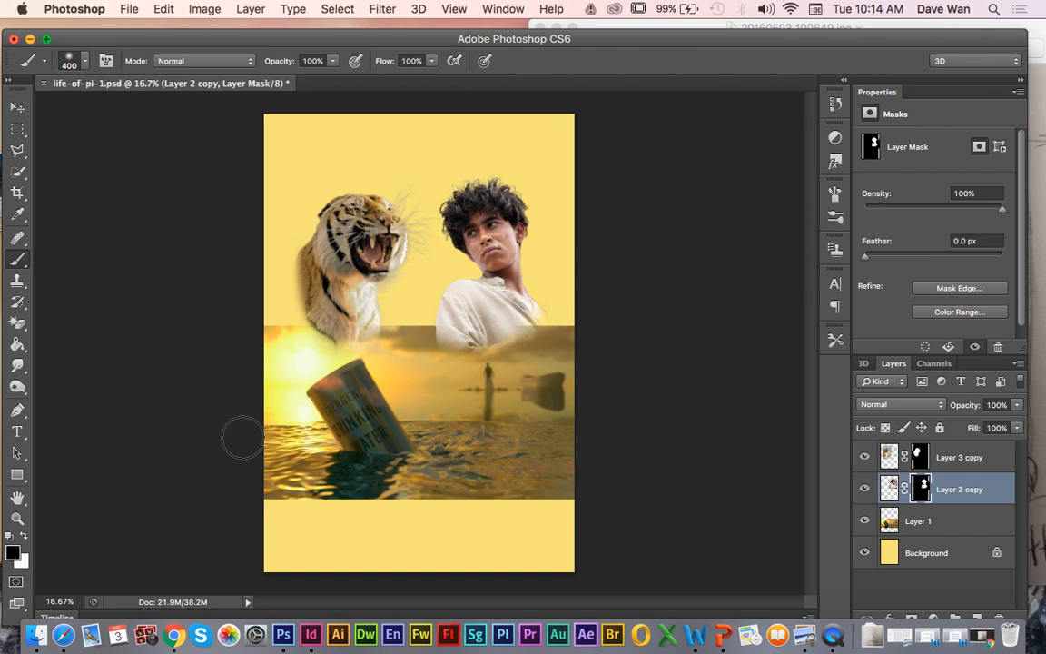
left_click(23, 537)
mouse_move(454, 322)
left_mouse_down()
mouse_move(491, 319)
mouse_move(458, 293)
left_mouse_up()
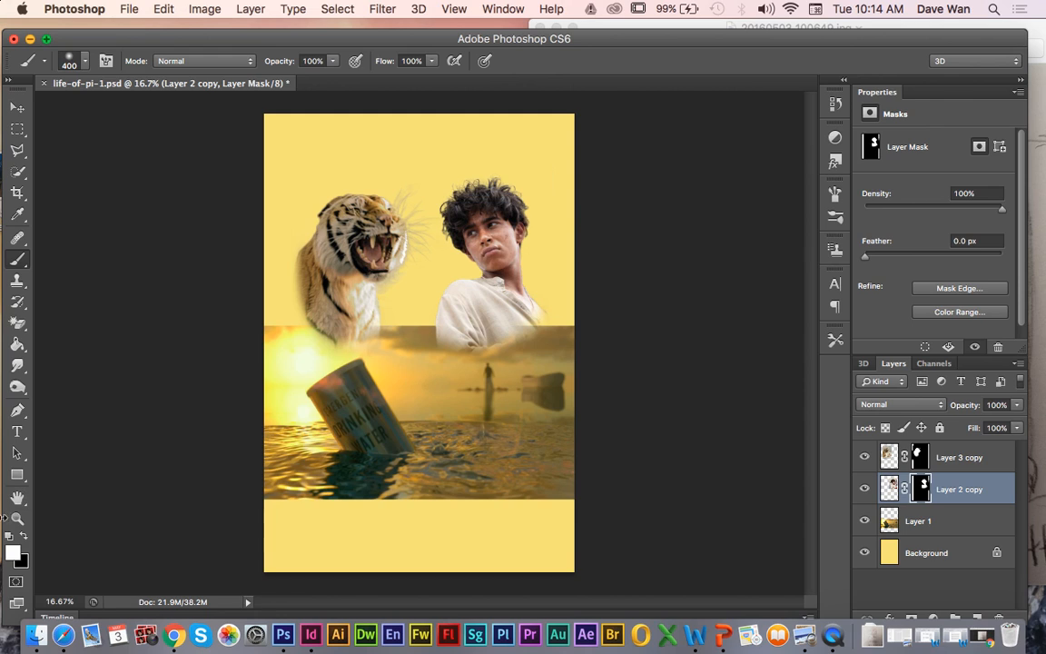
Soften the fade beside the boy's right arm by painting black on his mask with an 800 px soft brush
left_click(24, 537)
key("bracketright")
key("bracketright")
key("bracketright")
key("bracketright")
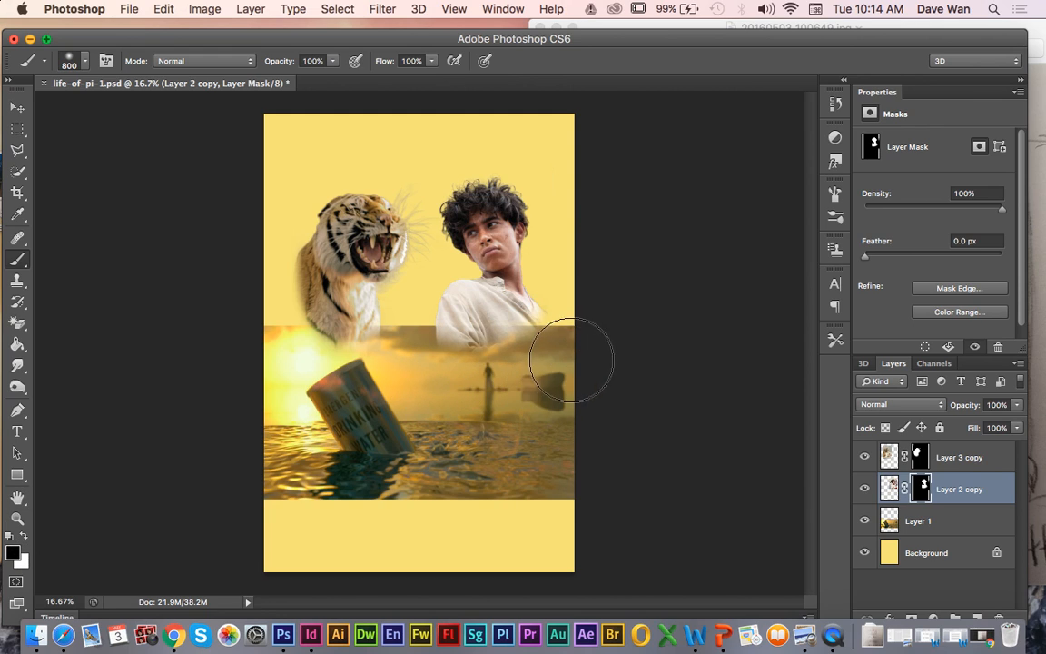
left_click_drag(568, 344, 614, 378)
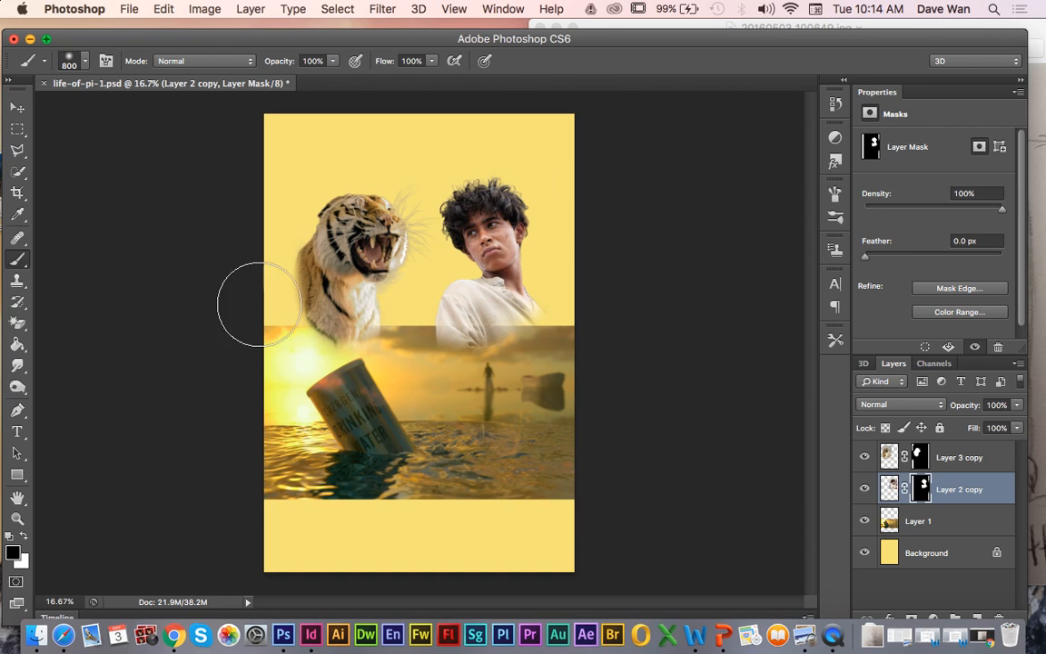
Spread the figures apart by moving the tiger up toward the poster's left edge and the boy up toward its right edge
left_click(17, 108)
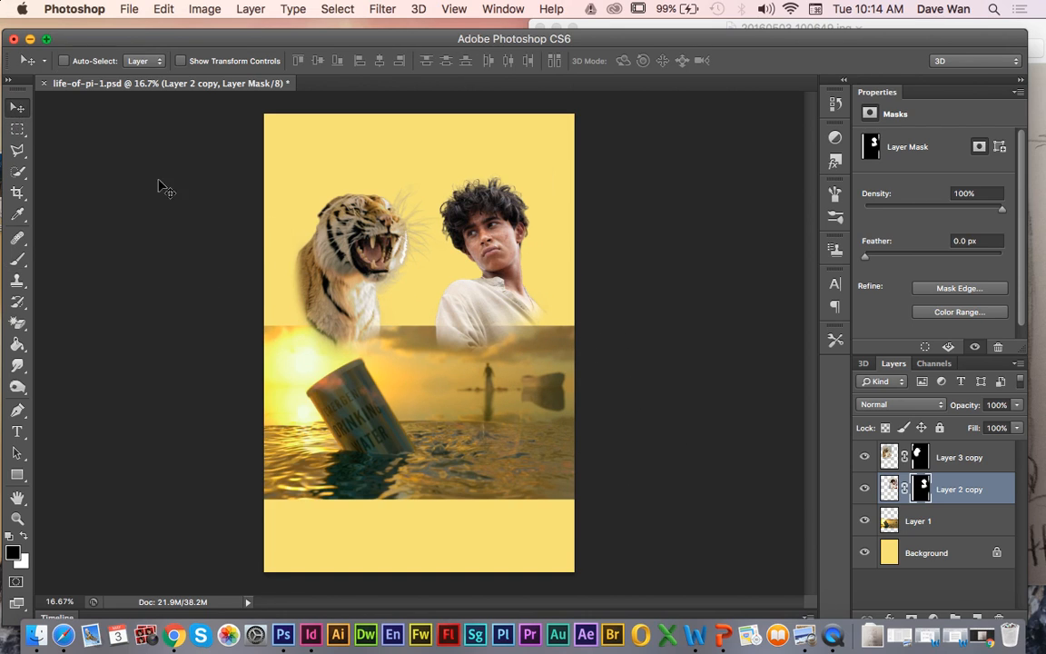
left_click(885, 454)
left_click_drag(345, 299, 329, 283)
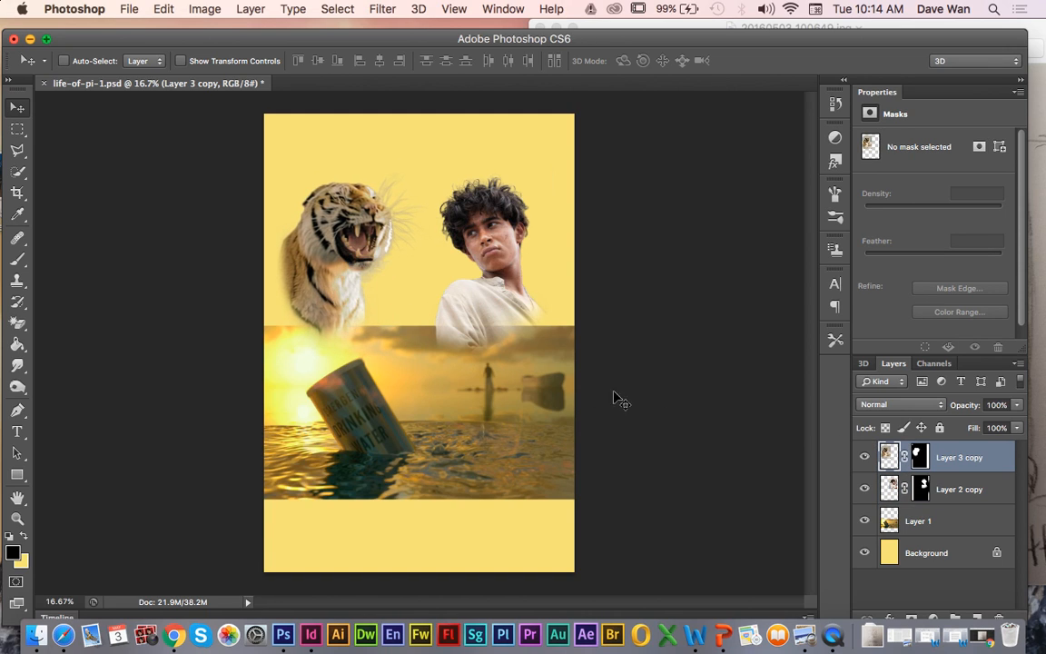
left_click(863, 484)
left_click_drag(463, 311, 479, 300)
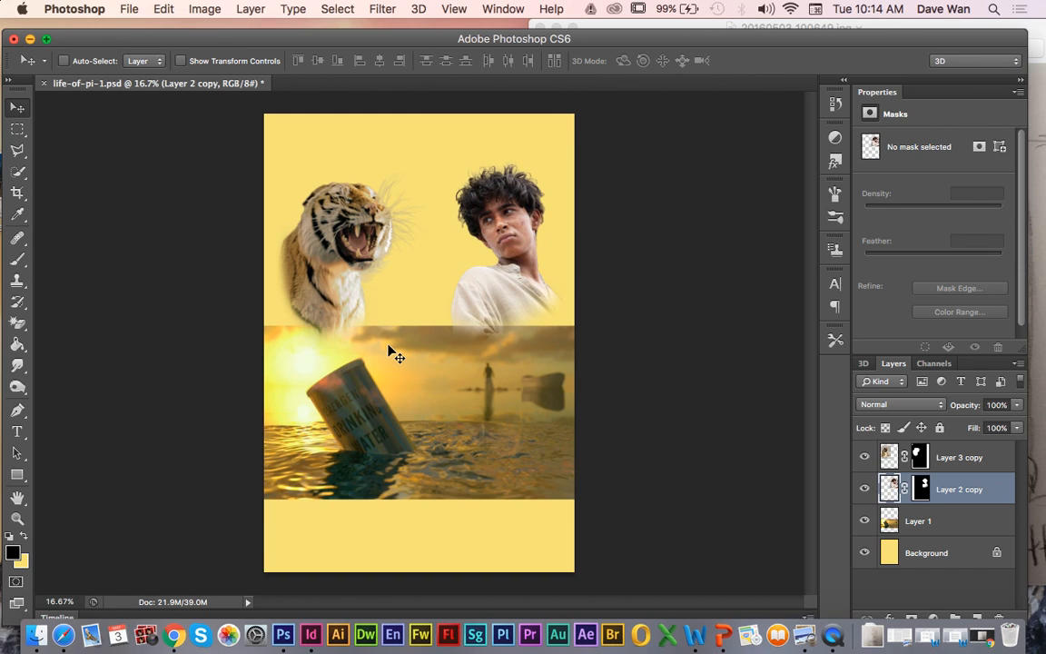
Enlarge the boy to about 131% with Free Transform and position him at the right side of the poster, overlapping the sea
key("super+t")
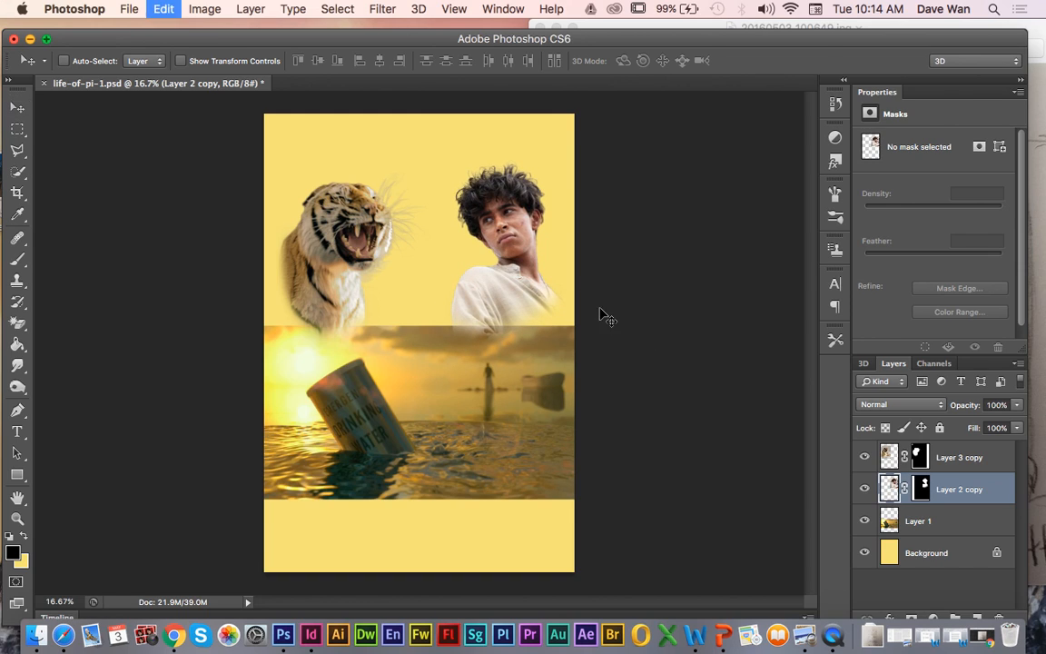
left_click_drag(422, 342, 371, 395)
mouse_move(473, 341)
left_mouse_down()
mouse_move(474, 324)
mouse_move(483, 332)
left_mouse_up()
key("Return")
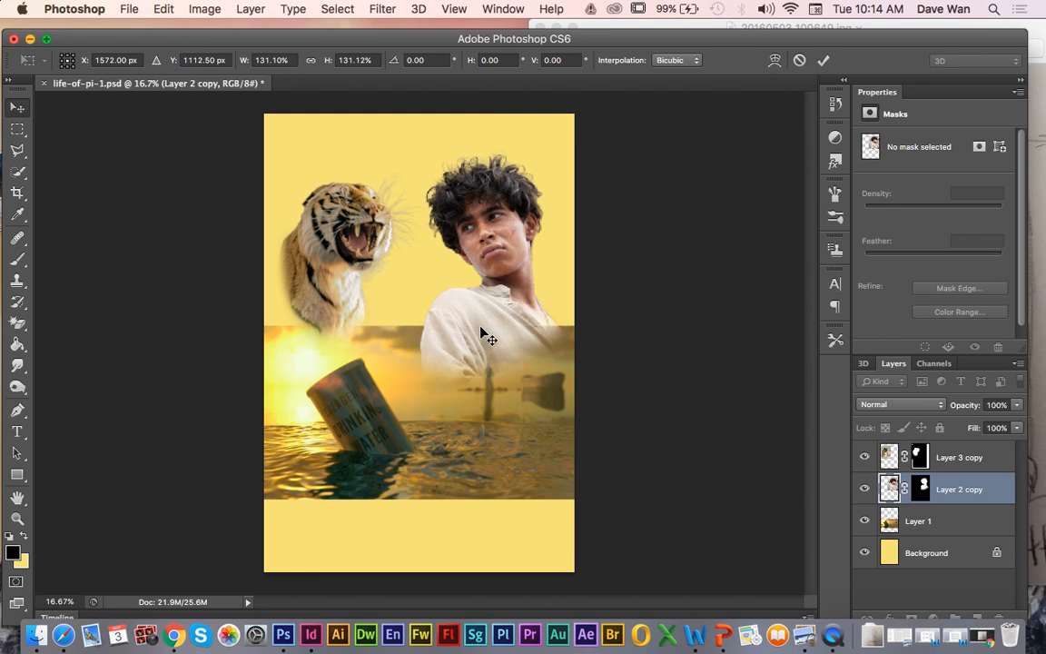
Enlarge the tiger with Free Transform until it fills the left half of the poster and its head reaches the boy's hair
left_click(886, 458)
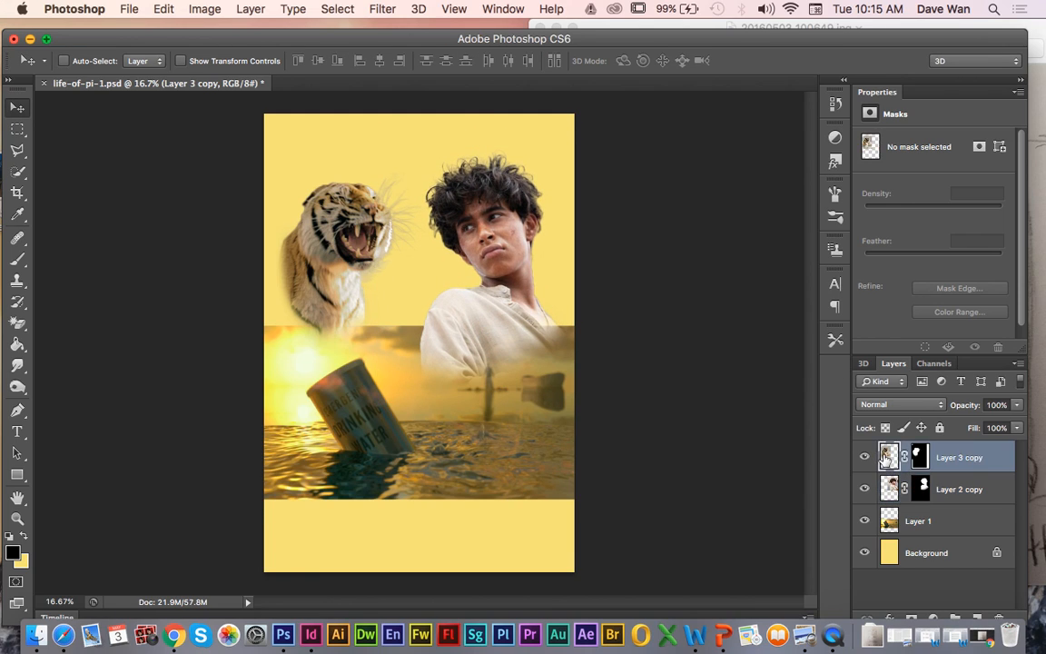
key("super+t")
left_click_drag(437, 379, 489, 454)
left_click_drag(369, 385, 355, 340)
left_click_drag(477, 413, 552, 520)
left_click_drag(373, 423, 366, 383)
key("Return")
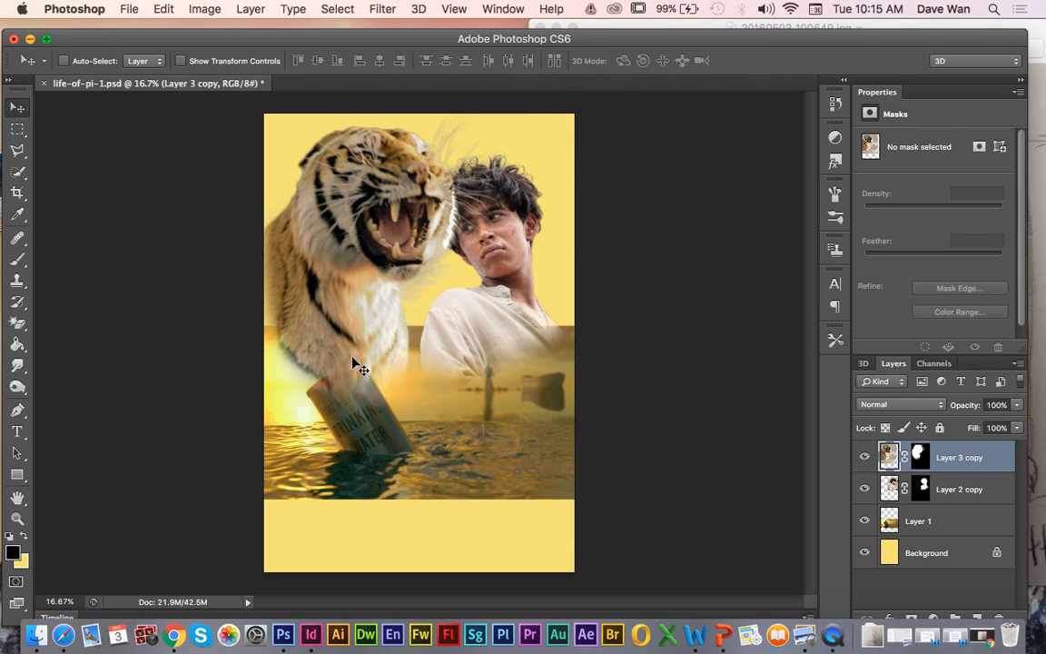
Move the enlarged tiger slightly down and to the right, and fine-tune its position in small nudges
left_click_drag(373, 367, 381, 364)
key("Down")
key("Down")
key("Down")
key("Down")
key("Down")
key("Down")
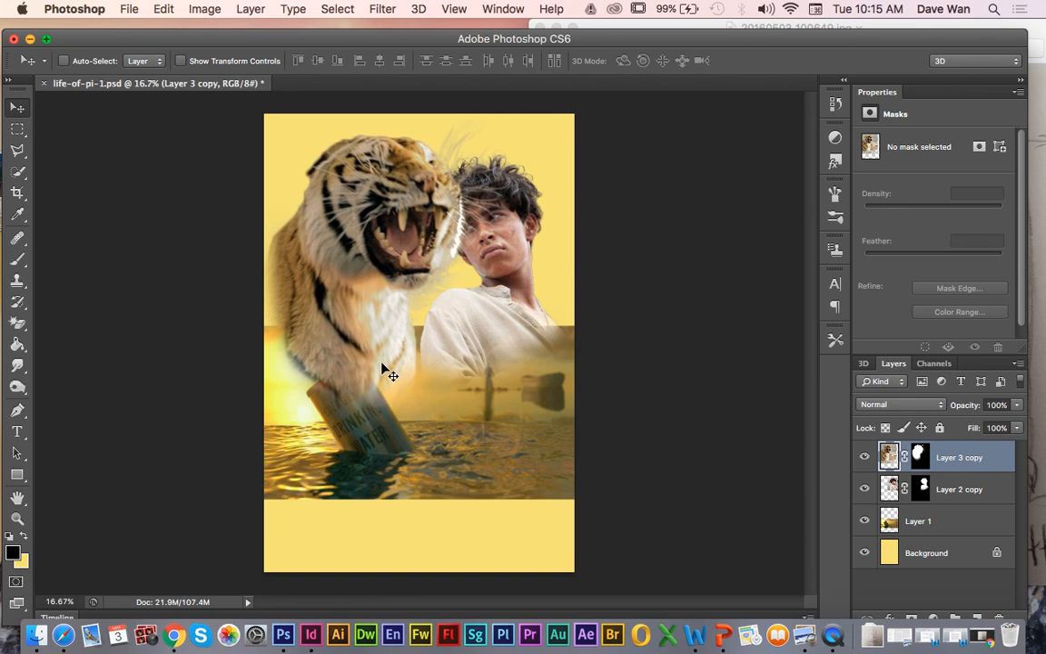
key("Right")
key("Right")
key("Right")
key("Right")
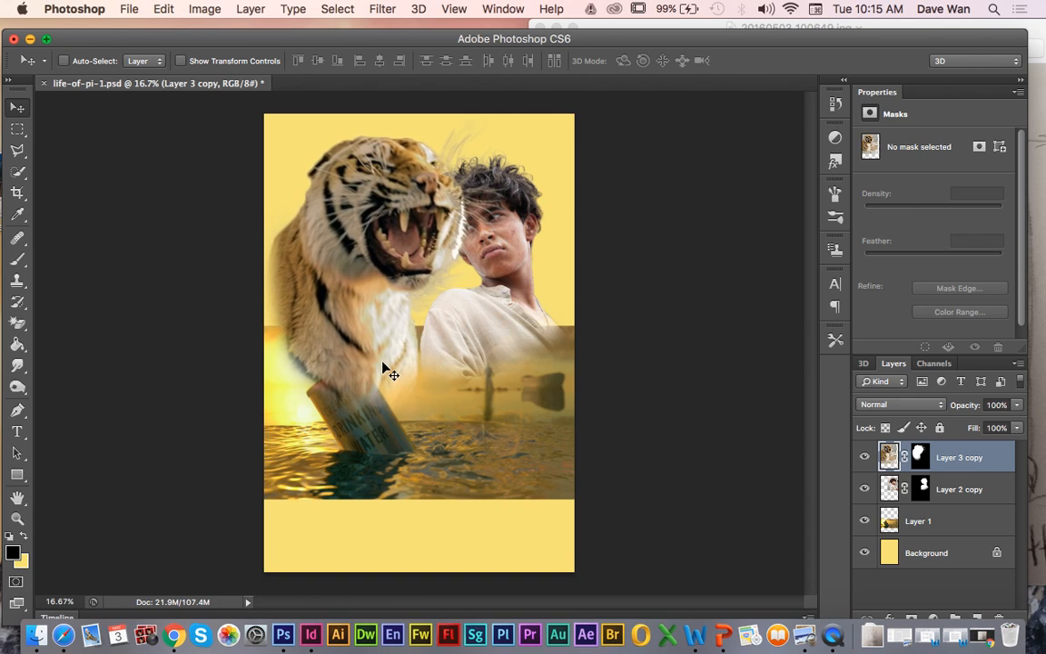
Place the boy's layer above the tiger's layer and shift the boy slightly down and to the right
left_click(891, 491)
left_click(889, 456, "shift")
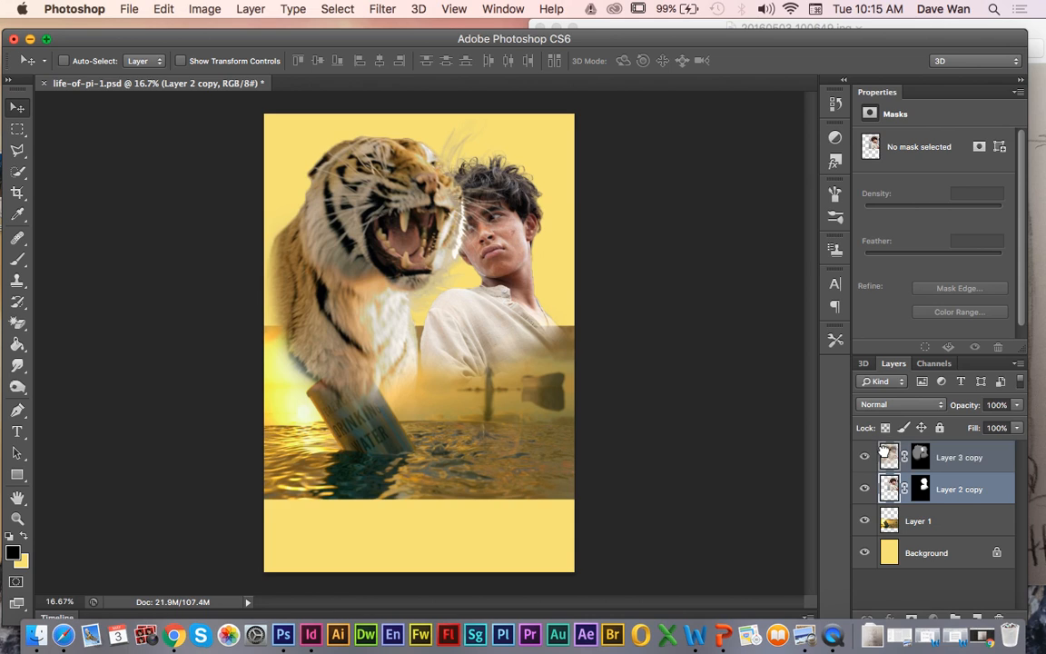
left_click_drag(885, 452, 888, 454)
mouse_move(511, 311)
left_mouse_down()
mouse_move(499, 327)
mouse_move(511, 388)
mouse_move(507, 309)
left_mouse_up()
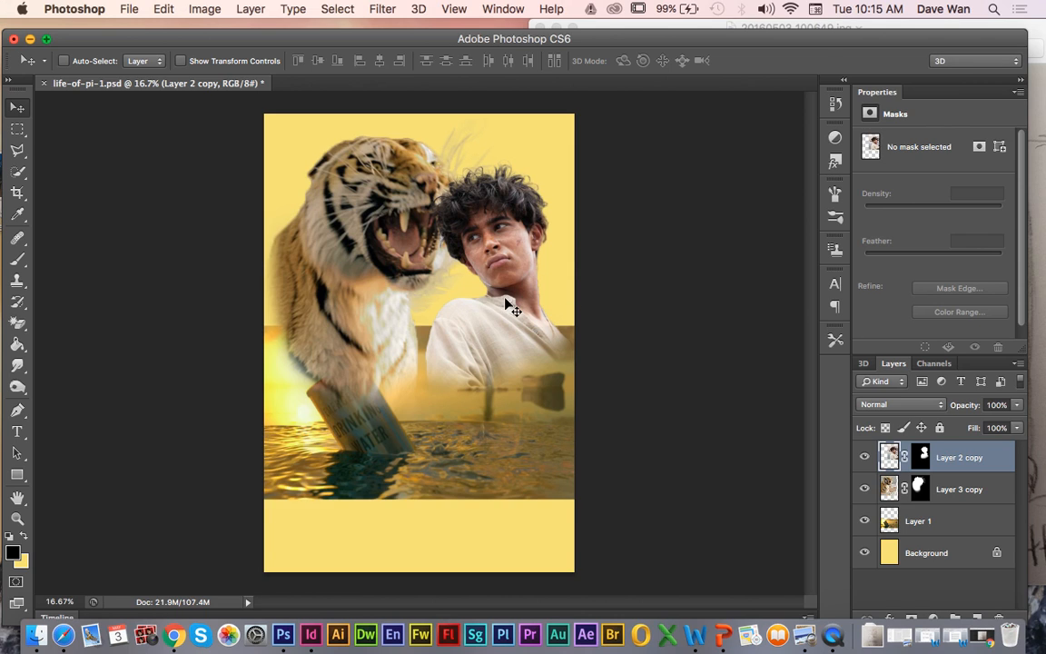
Scale the boy down with Free Transform toward the lower right so he sits below the tiger's jaw level
key("ctrl+t")
left_click_drag(386, 149, 415, 185)
key("Return")
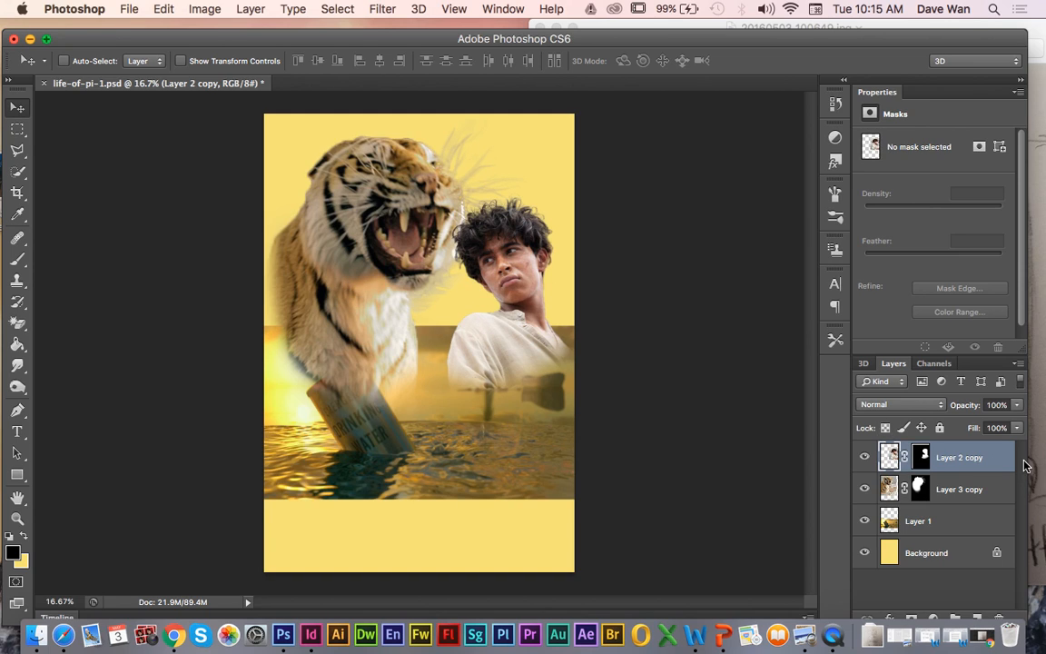
Reduce the tiger layer's opacity to 68%
left_click(889, 490)
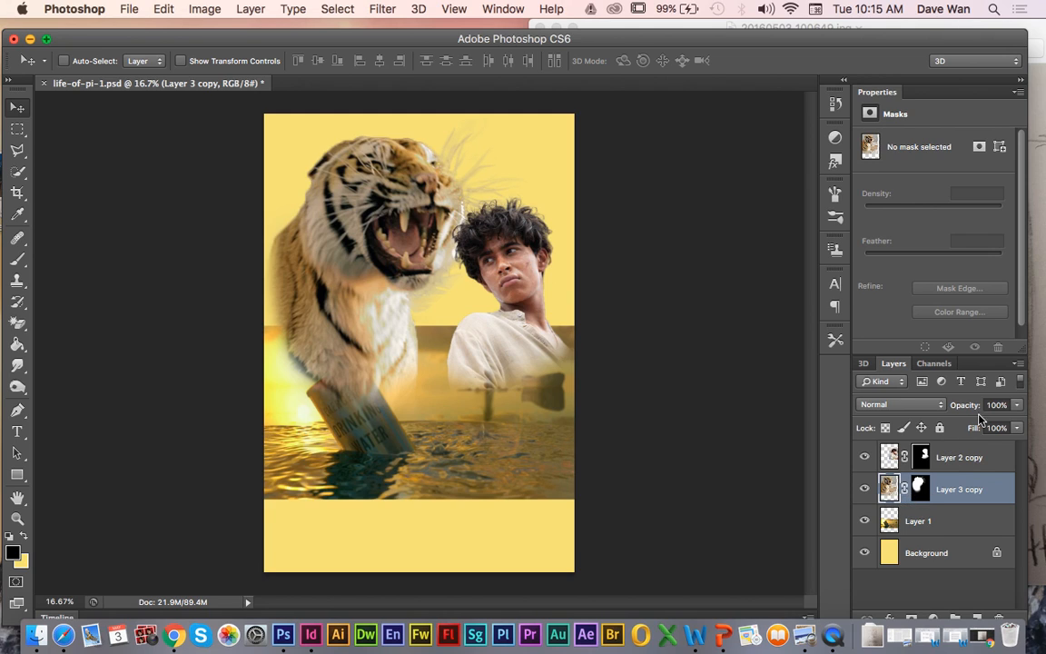
left_click(1018, 405)
left_click_drag(1018, 421, 981, 422)
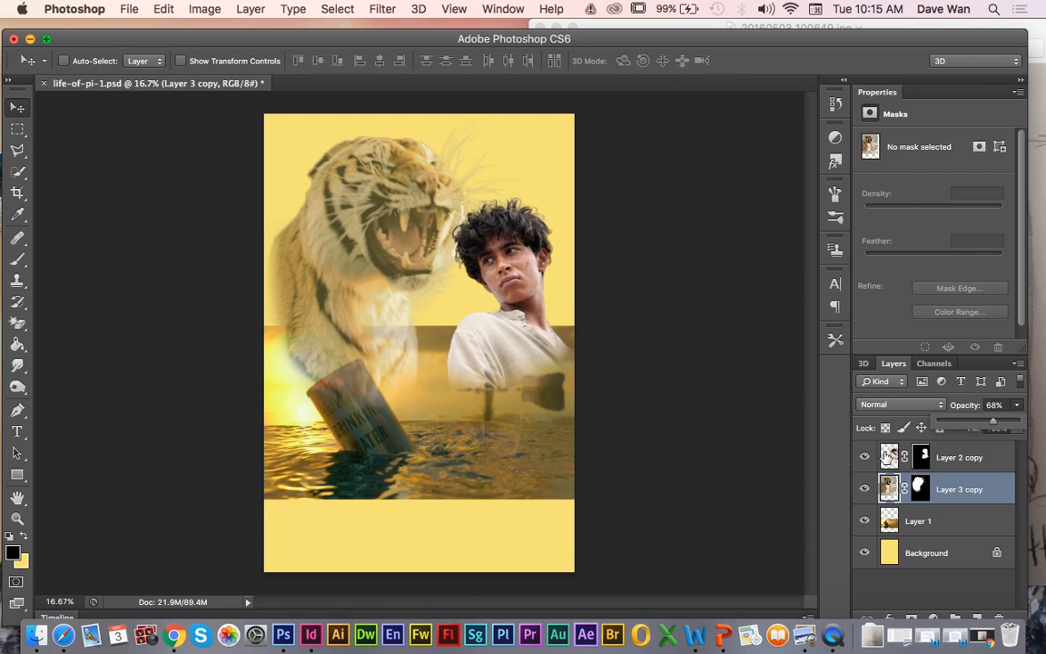
left_click(888, 457)
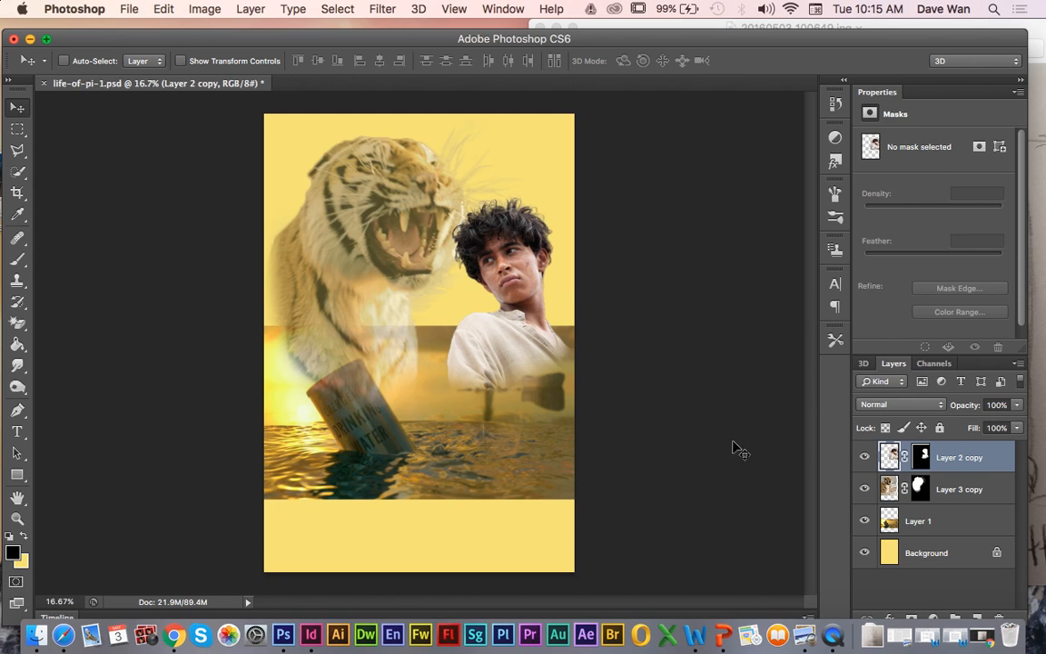
key("super+t")
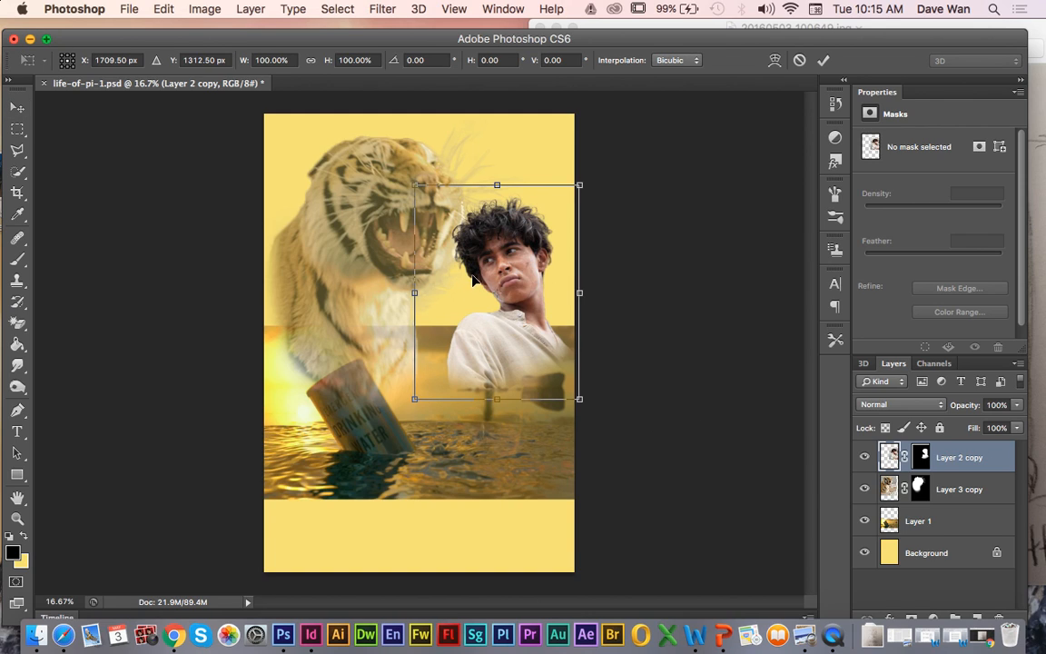
key("Return")
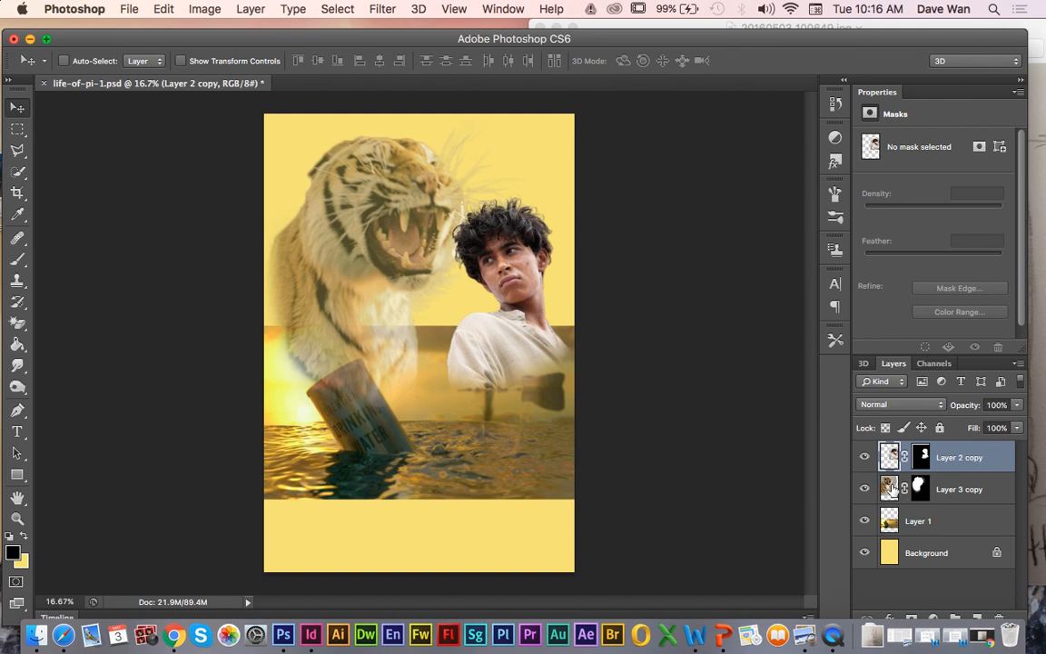
Shrink the tiger in two Free Transform passes of about 88% each, moving it down until its chest overlaps the drinking water can
left_click(893, 487)
key("super+t")
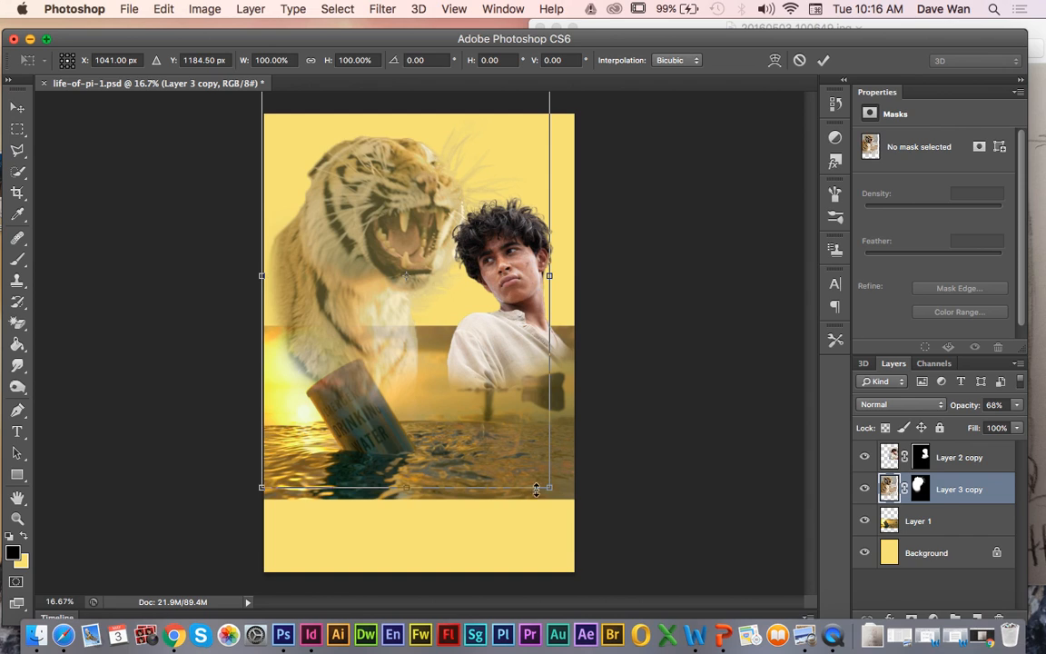
left_click_drag(549, 489, 516, 458)
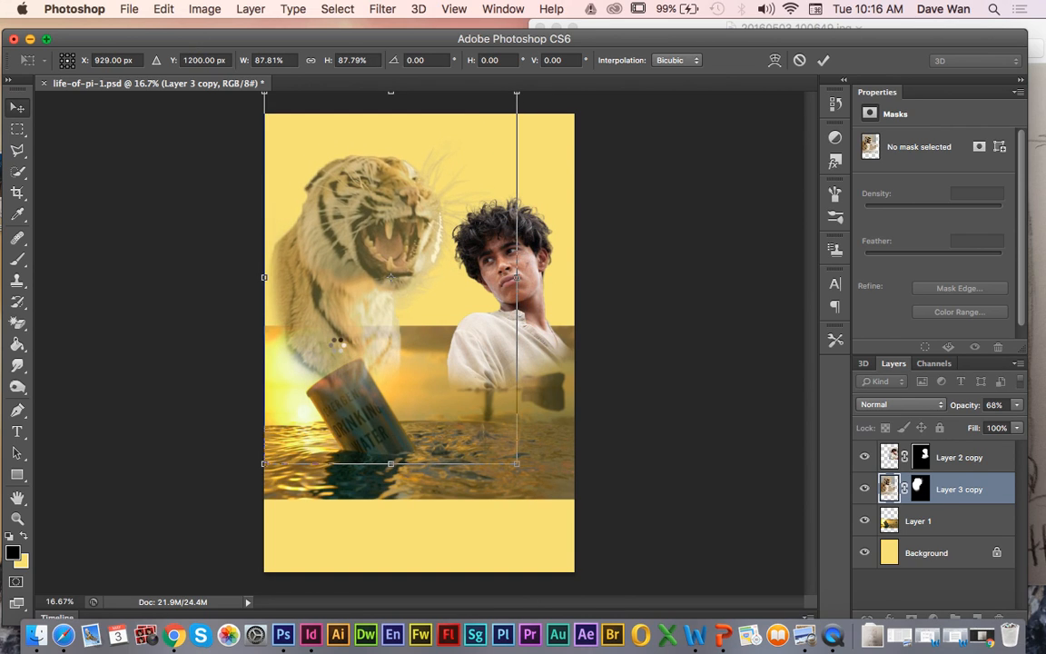
key("Return")
mouse_move(345, 354)
left_mouse_down()
mouse_move(343, 342)
mouse_move(341, 358)
left_mouse_up()
key("ctrl+t")
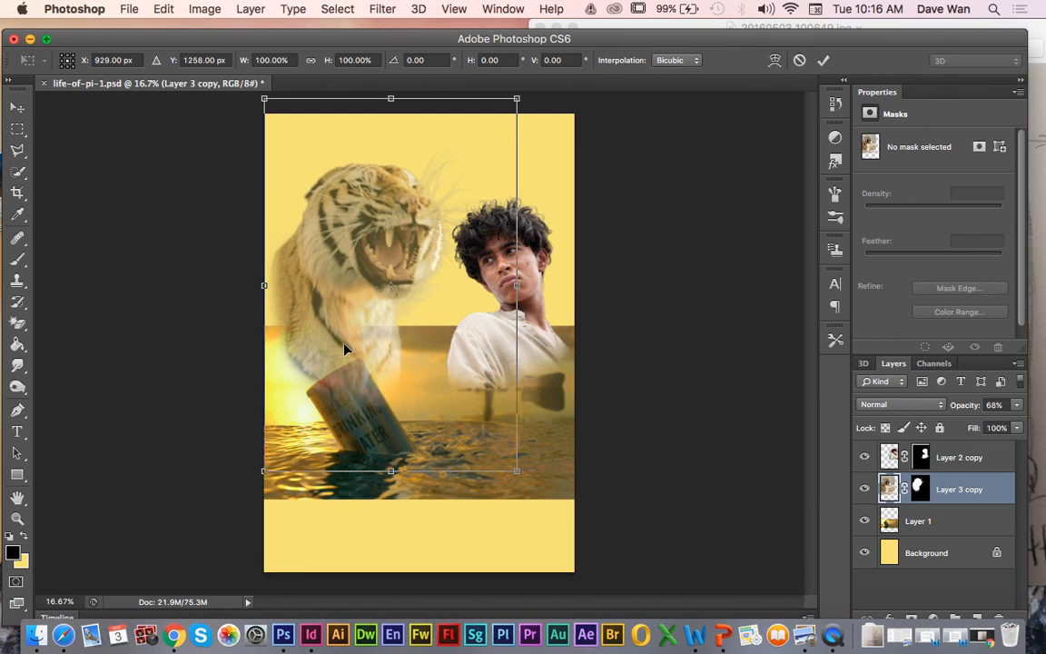
left_click_drag(521, 473, 486, 427)
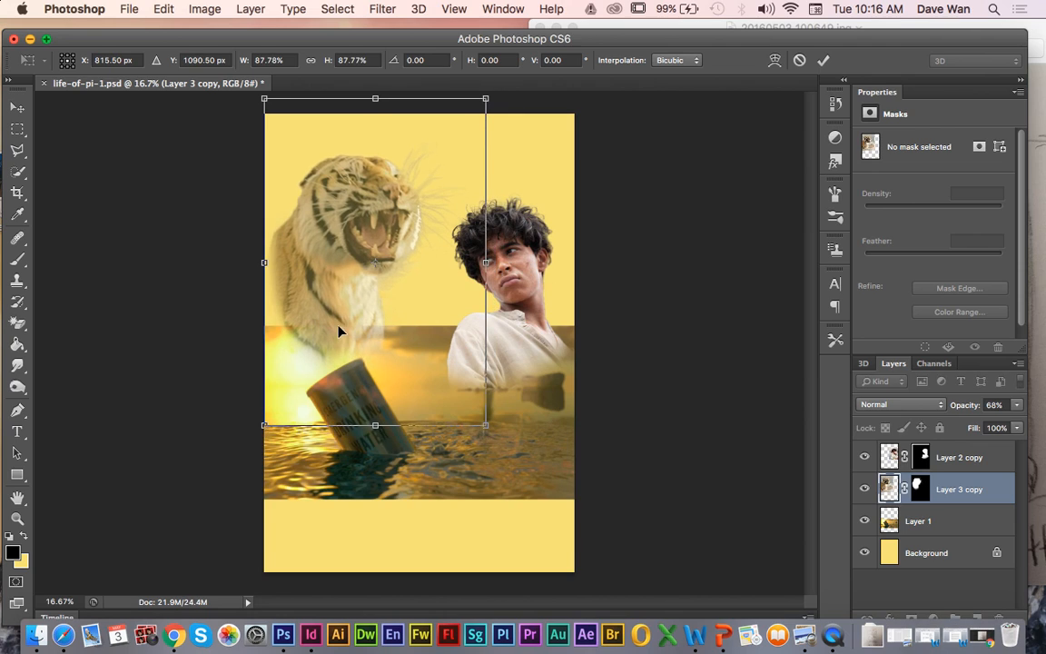
left_click_drag(339, 324, 338, 351)
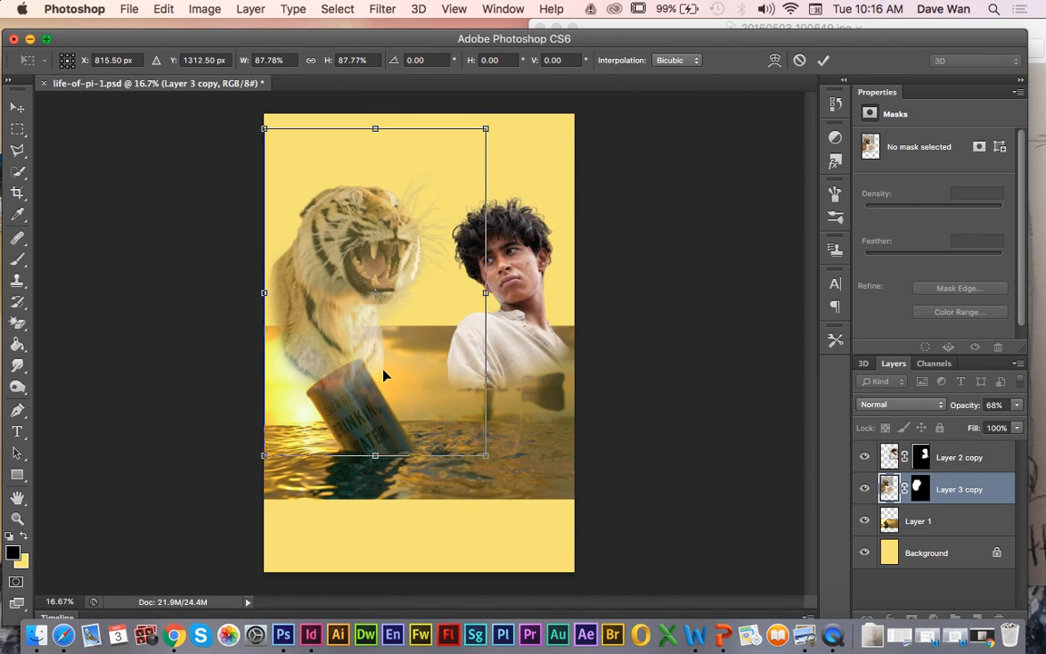
key("Return")
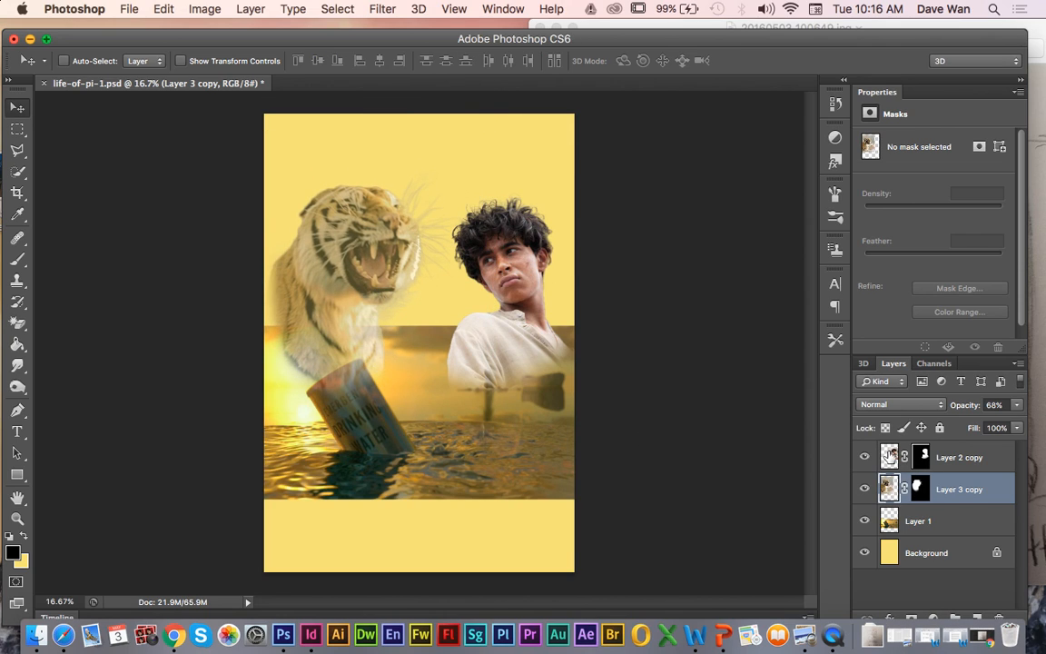
Enlarge the boy with Free Transform toward the upper left until his head is level with the tiger's
left_click(944, 458)
key("ctrl+t")
left_click_drag(414, 185, 385, 160)
key("Return")
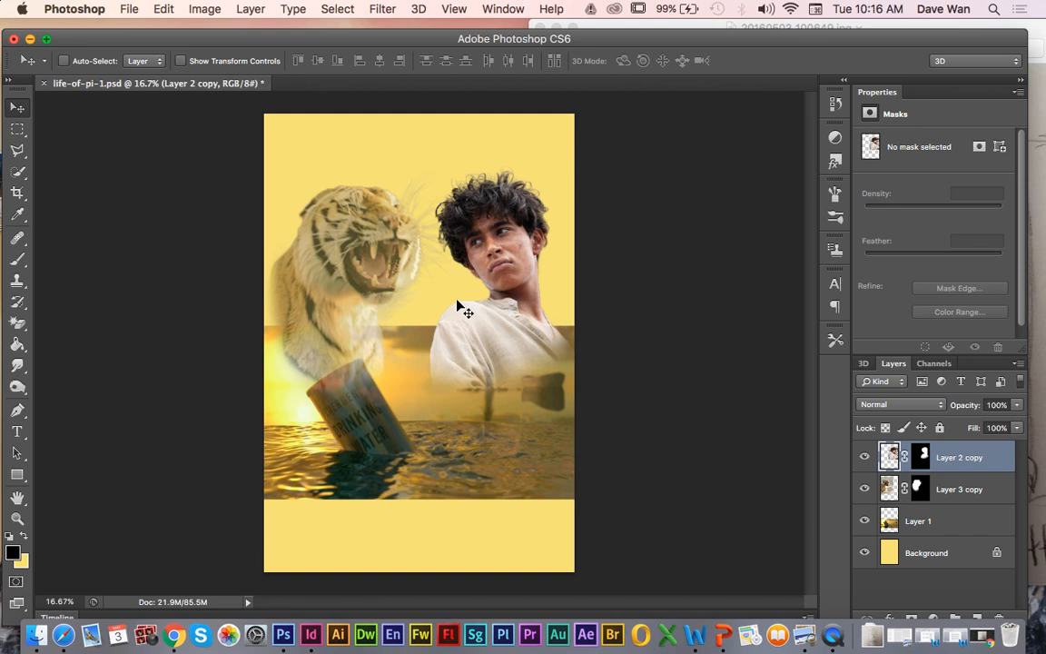
Set the tiger layer's opacity to 100%
left_click(889, 490)
left_click(1017, 405)
left_click_drag(1016, 420, 1032, 423)
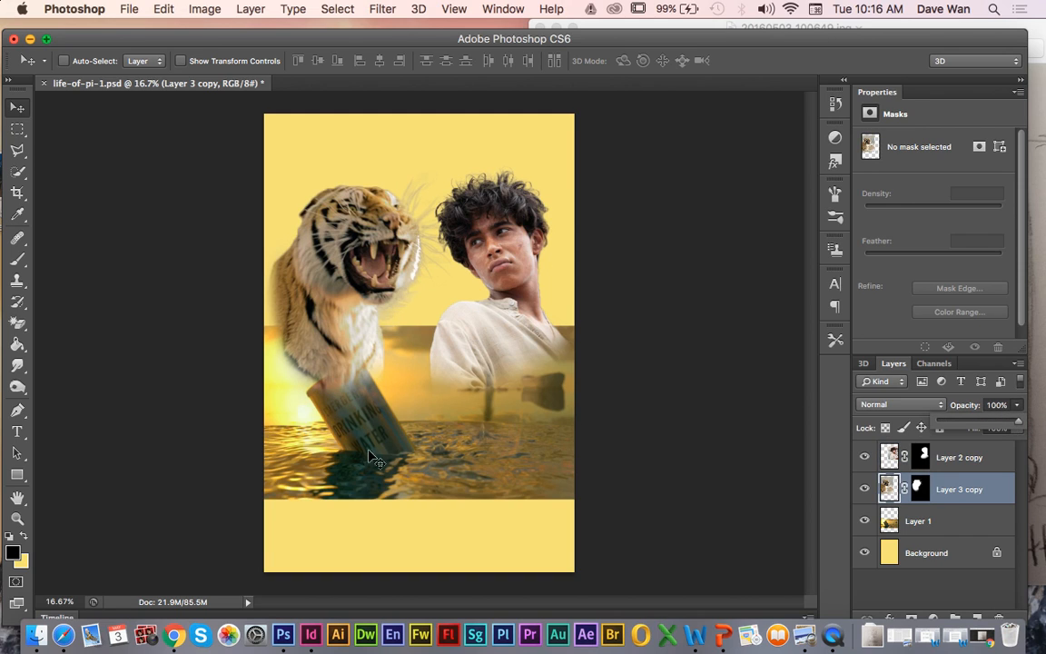
left_click(17, 109)
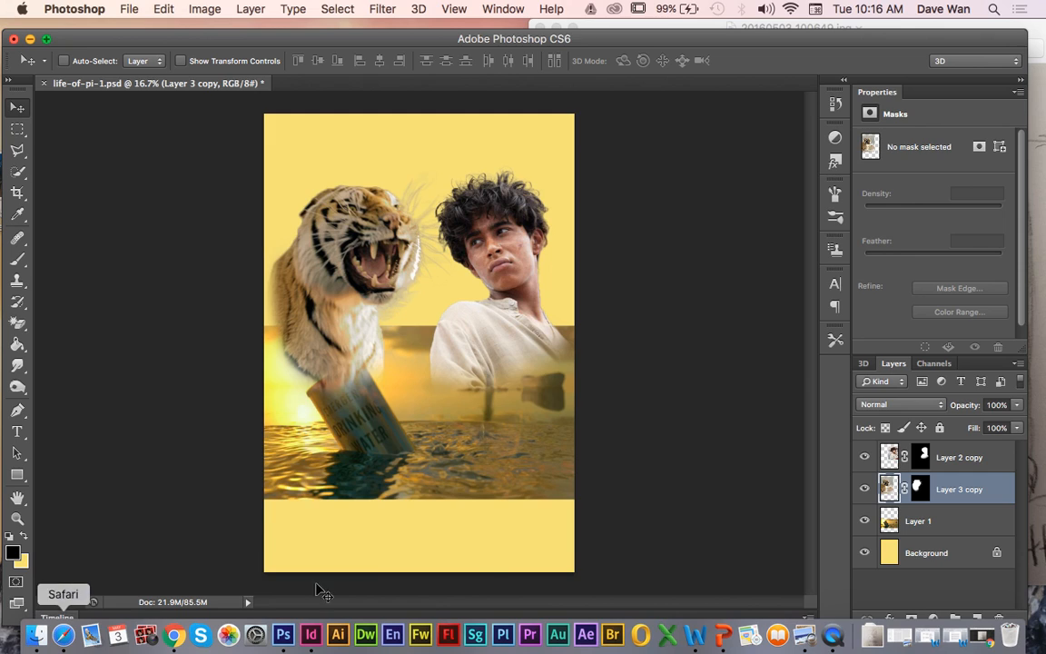
Add a Reveal All layer mask to the sea image on Layer 1
left_click(890, 529)
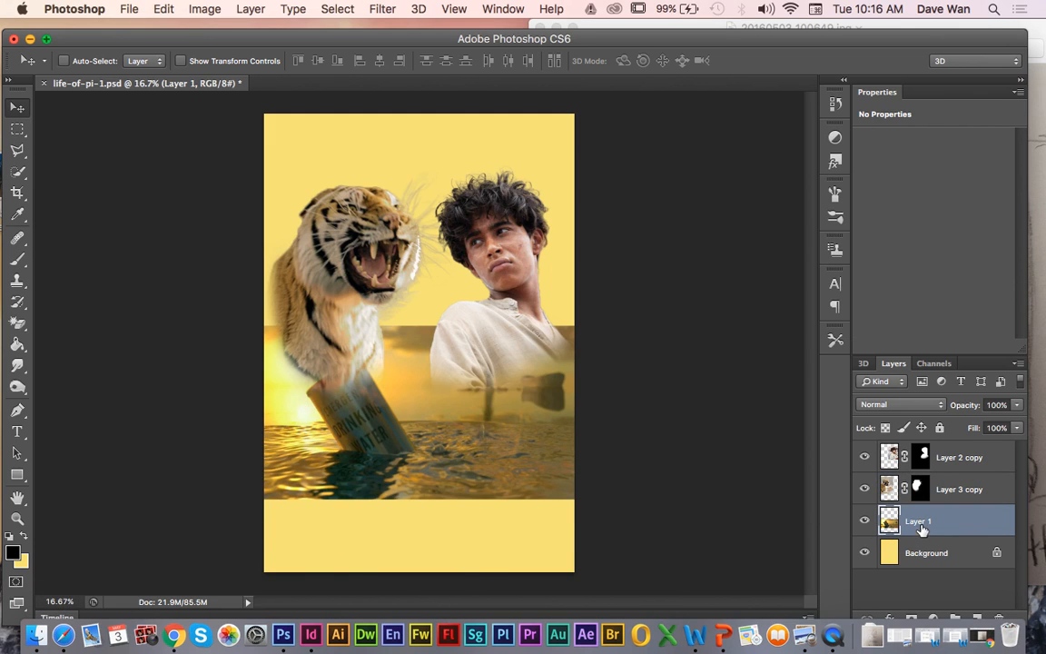
left_click(250, 9)
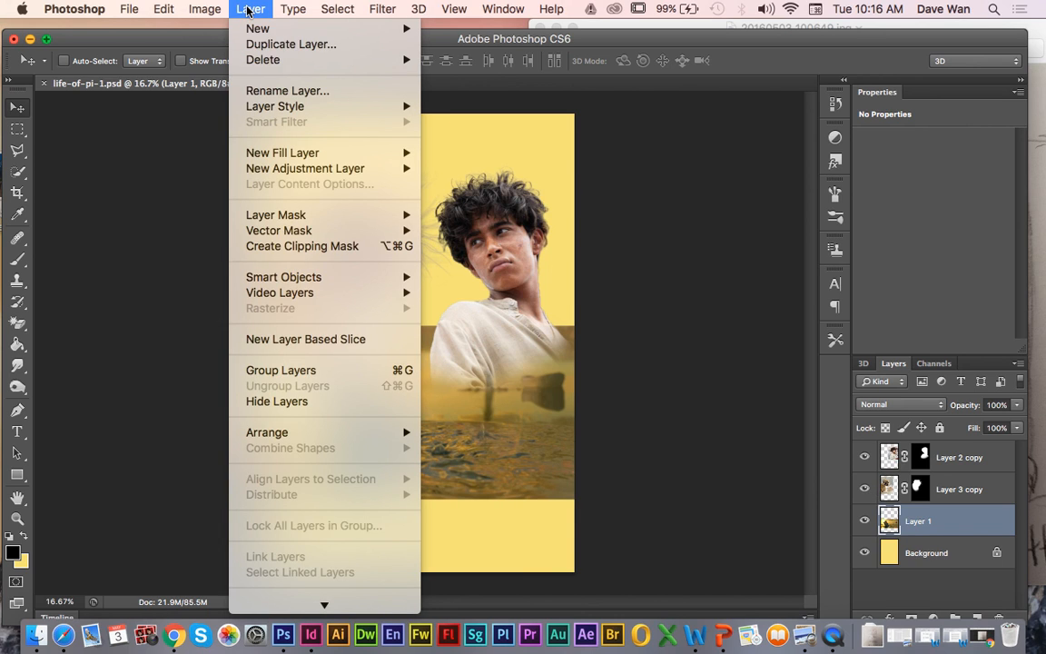
mouse_move(262, 215)
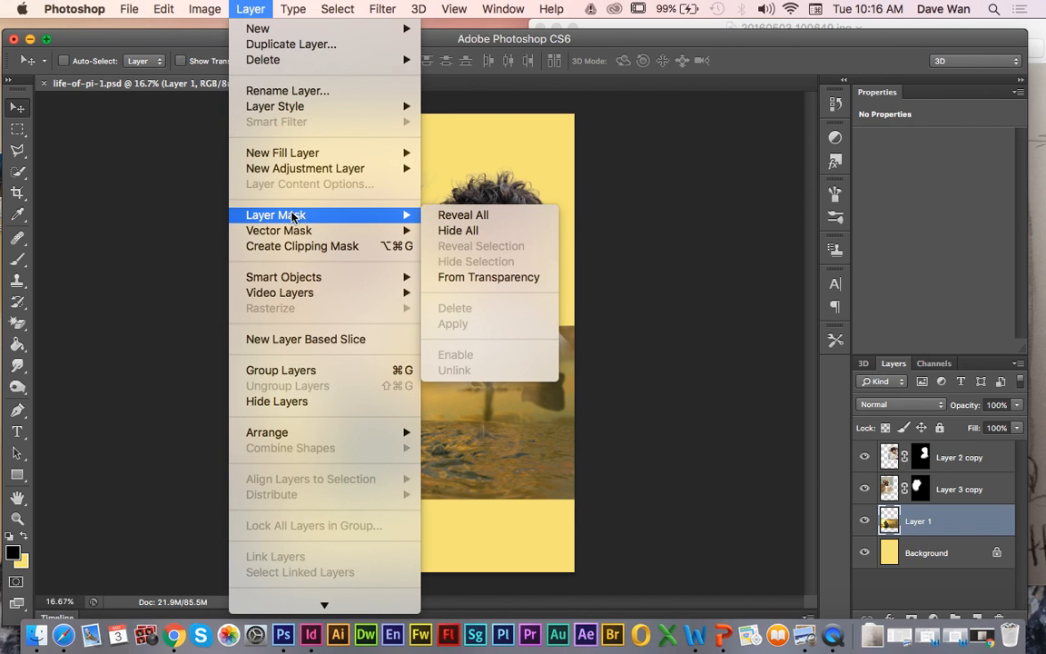
left_click(468, 216)
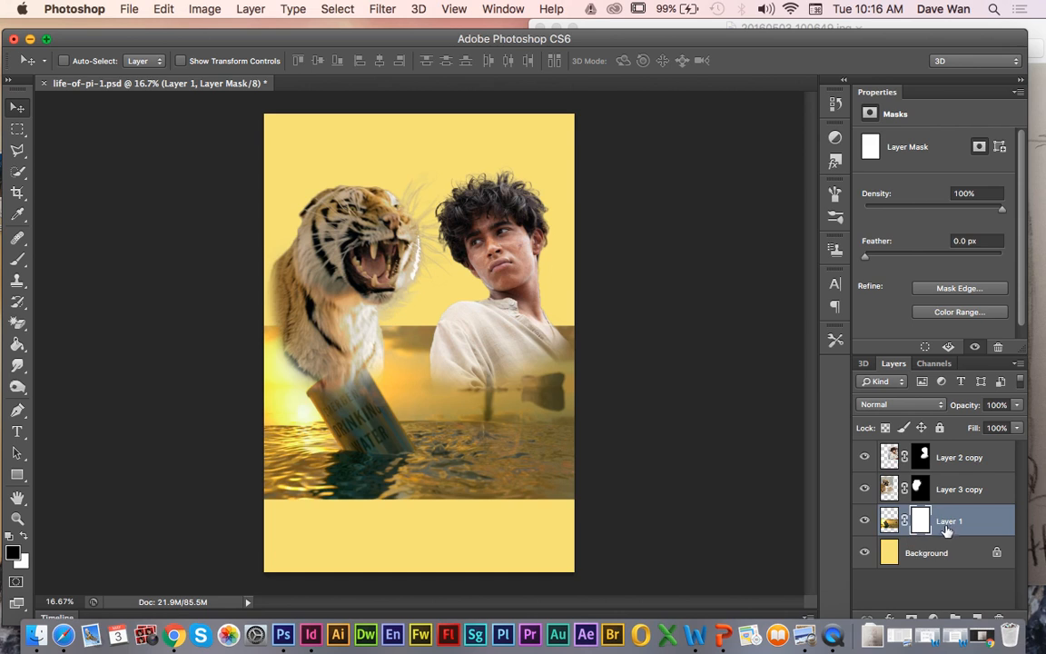
left_click(251, 10)
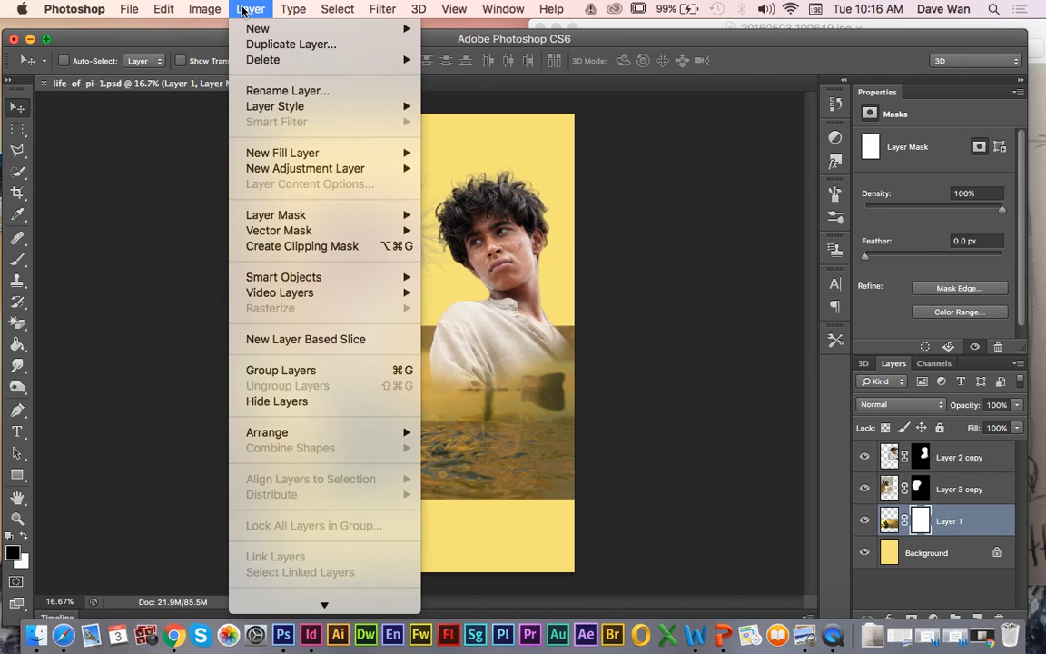
Paint black with the soft 800 px brush on Layer 1's mask along the sea image's upper edge to fade it
mouse_move(331, 214)
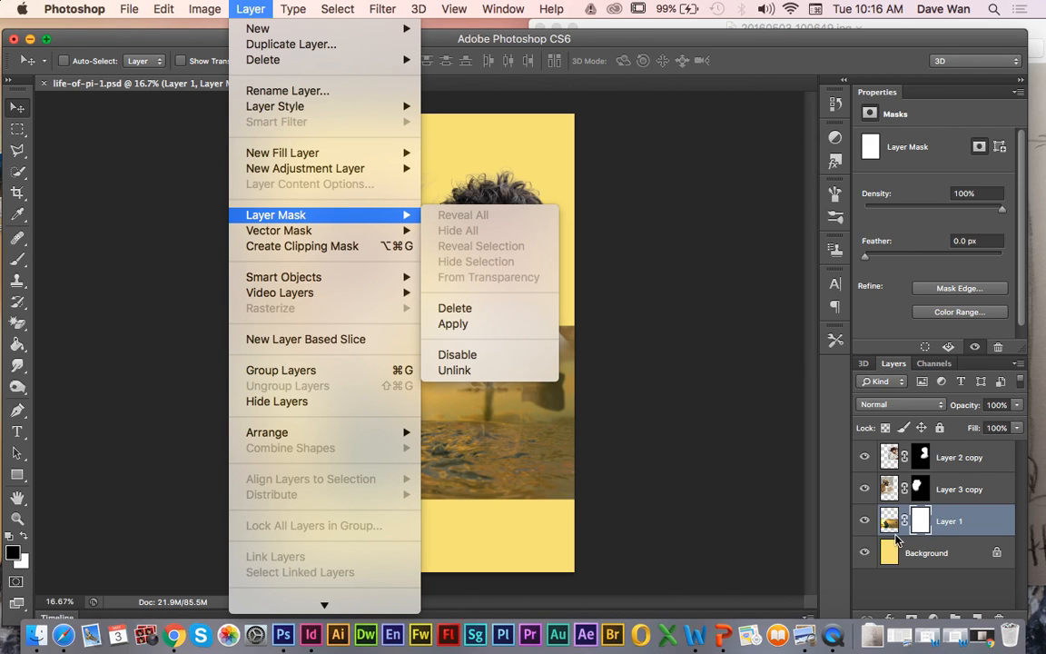
left_click(930, 529)
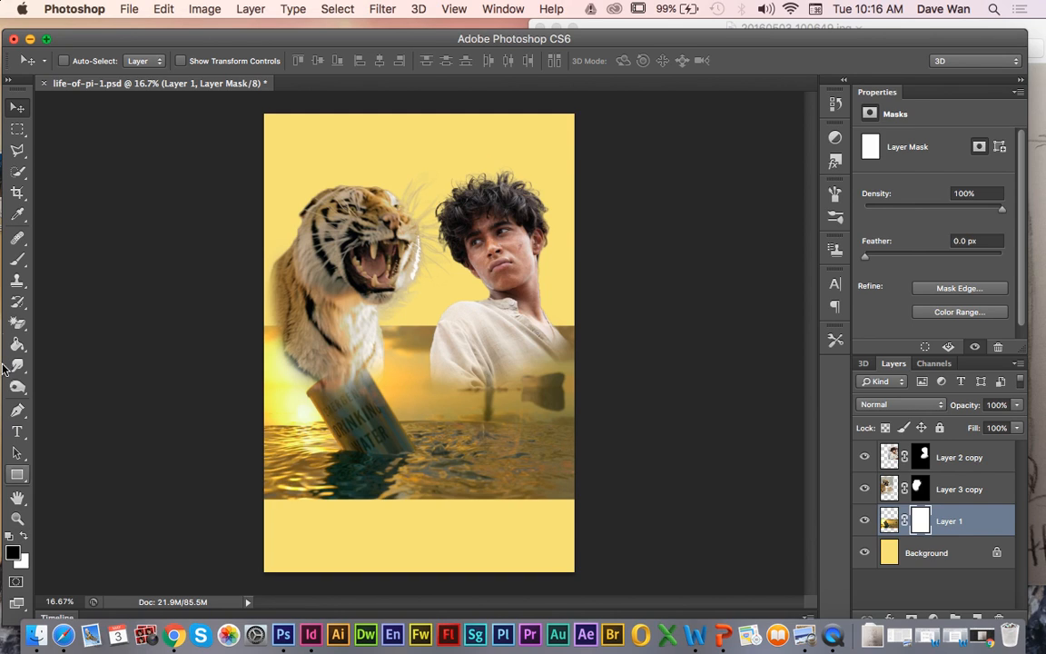
left_click(17, 258)
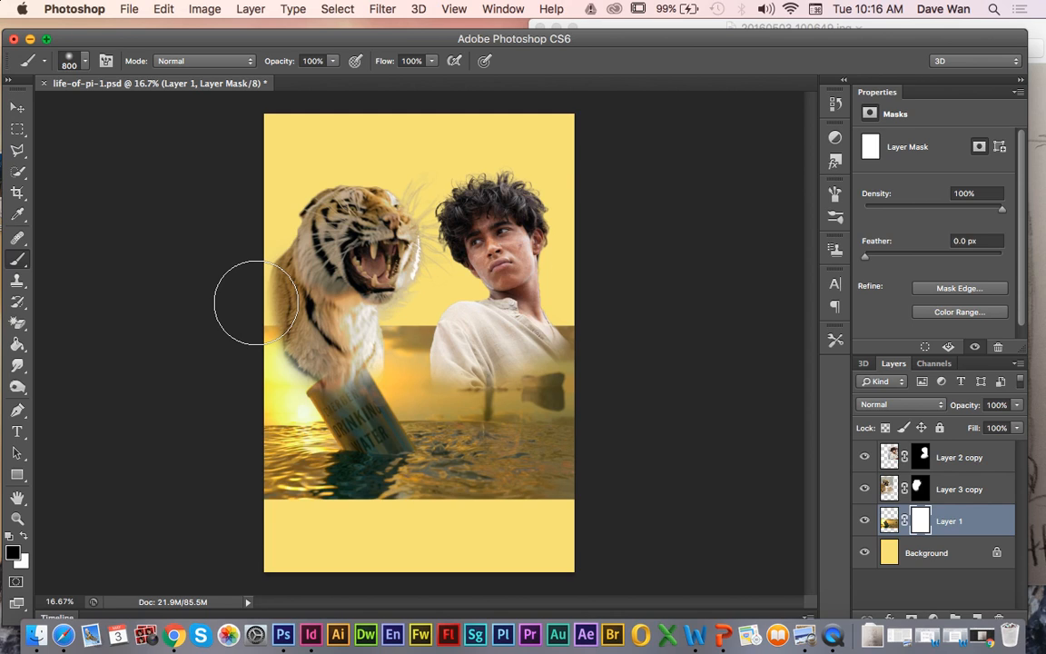
left_click_drag(256, 302, 602, 306)
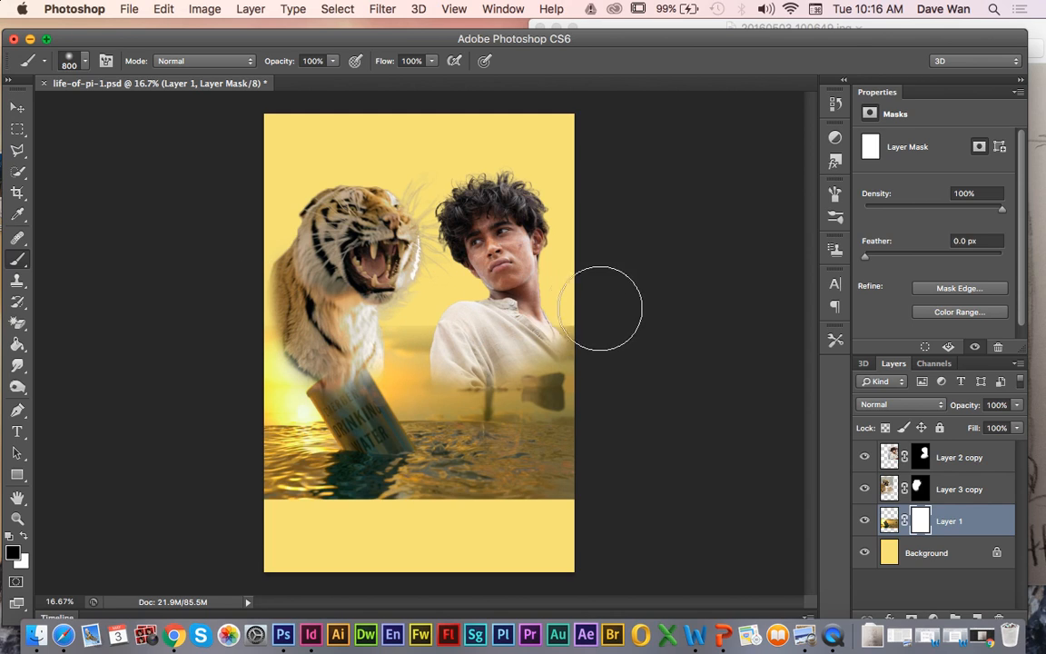
left_click_drag(250, 297, 608, 285)
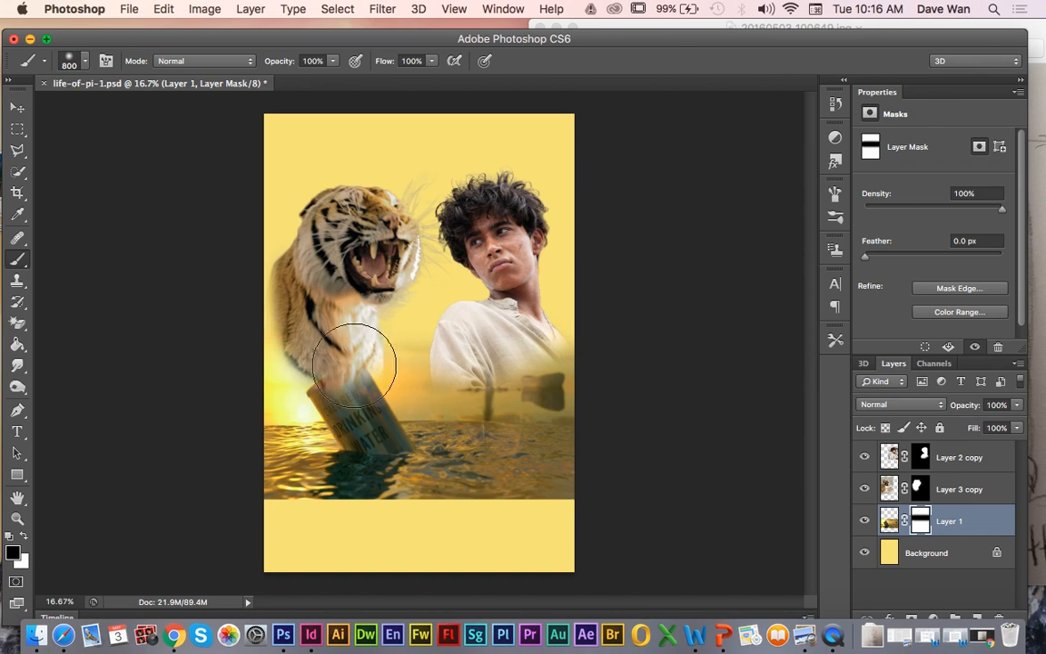
Fade the sea image's lower edge into the background with horizontal black brush strokes on its mask, undoing the stray first stroke
left_click_drag(245, 519, 465, 532)
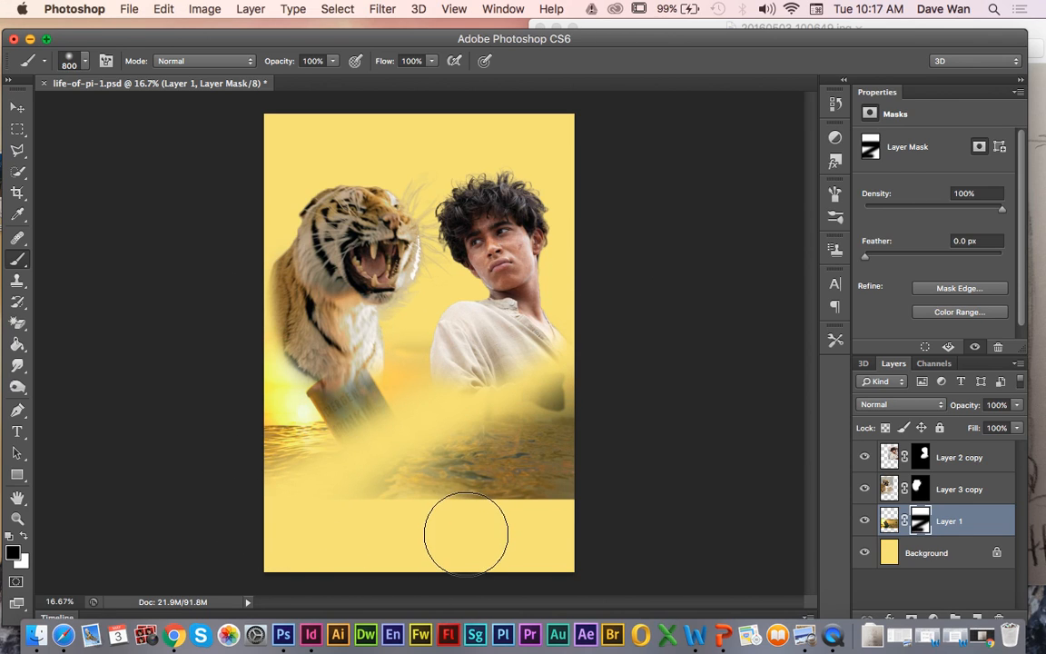
key("super+z")
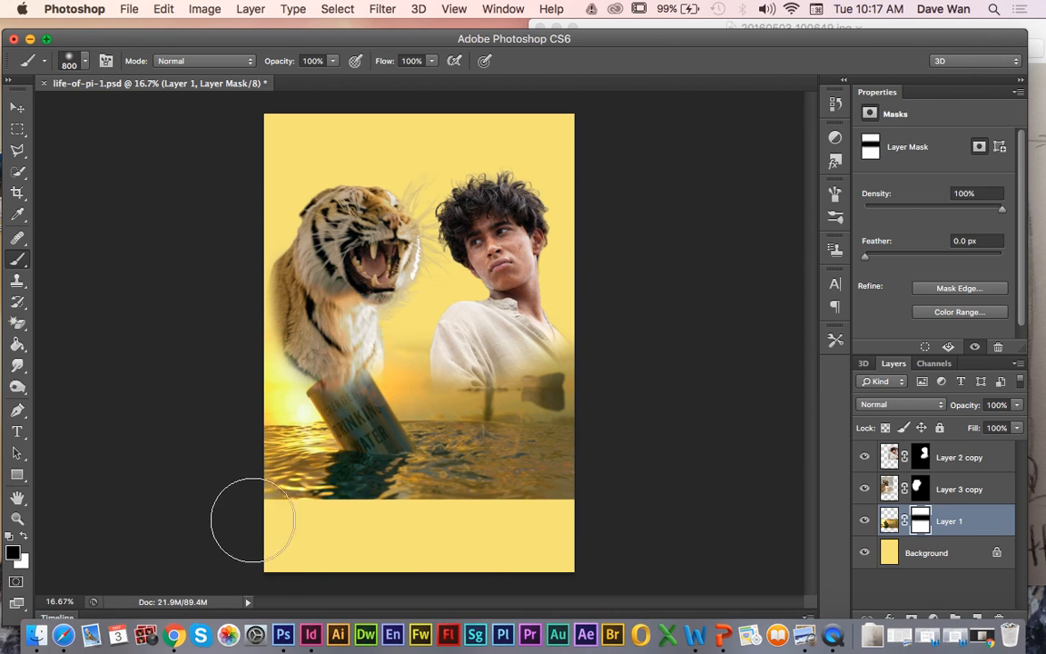
left_click_drag(250, 519, 590, 530)
left_click_drag(266, 532, 633, 528)
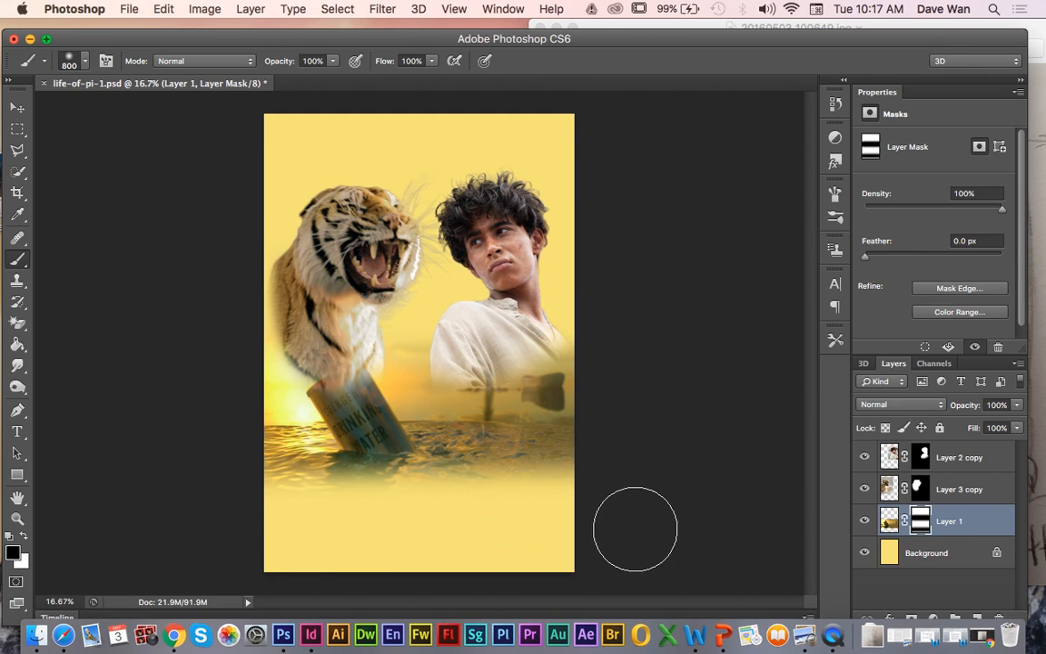
left_click_drag(287, 532, 548, 533)
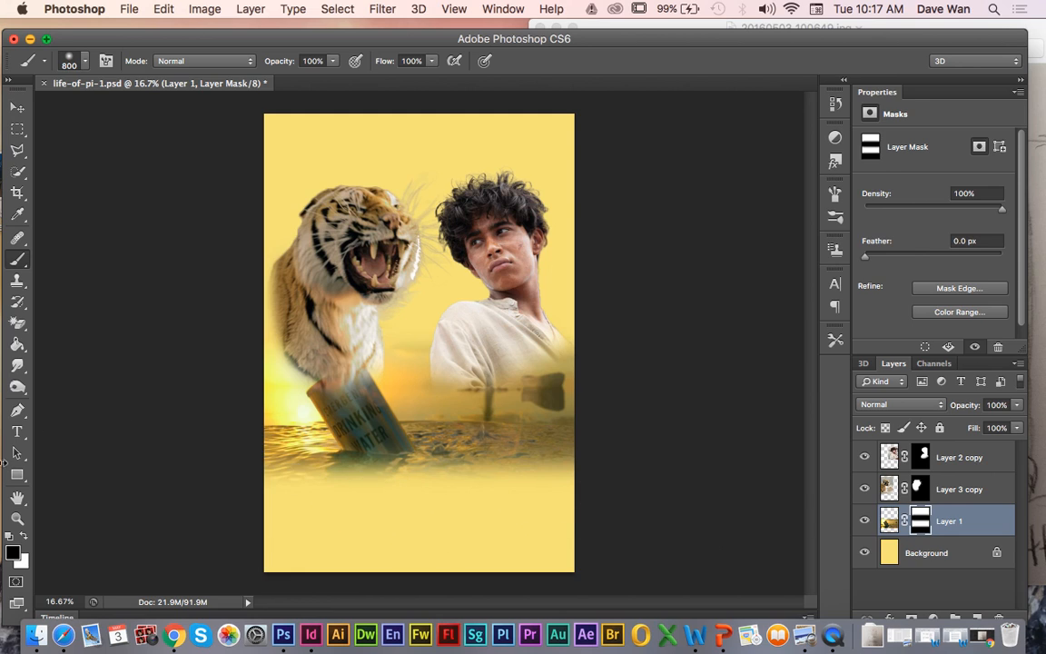
left_click(23, 537)
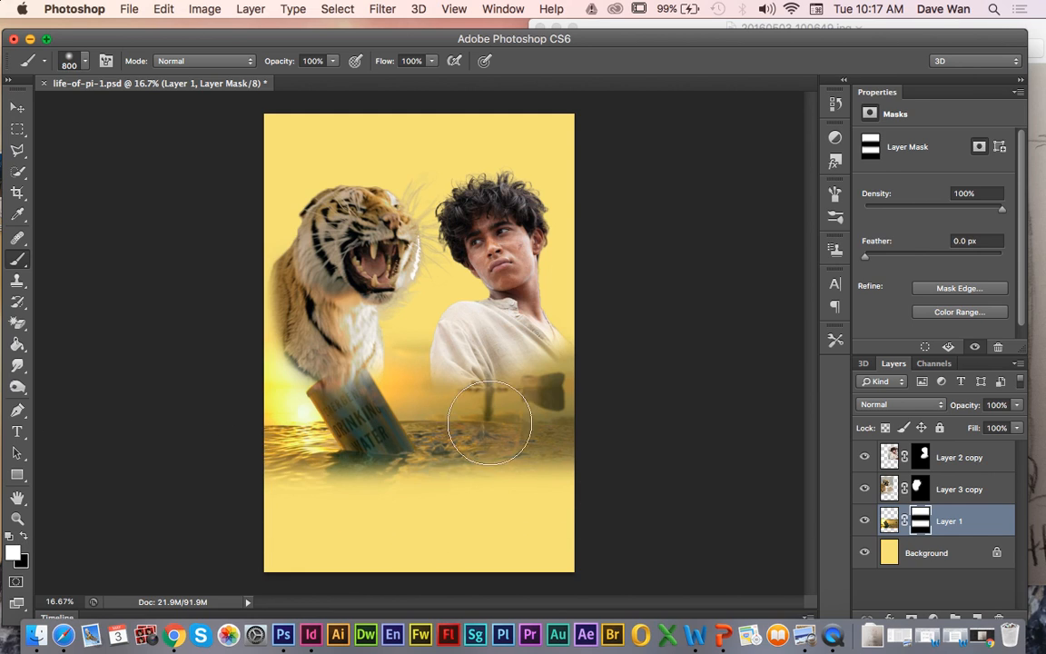
left_click(24, 537)
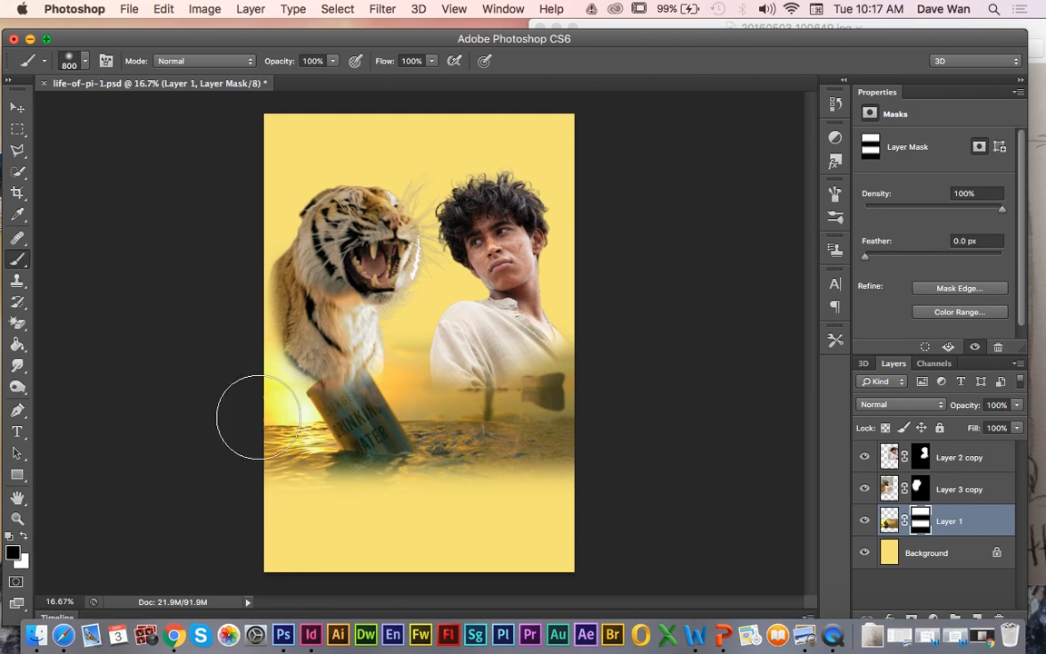
left_click(23, 537)
left_click(309, 410)
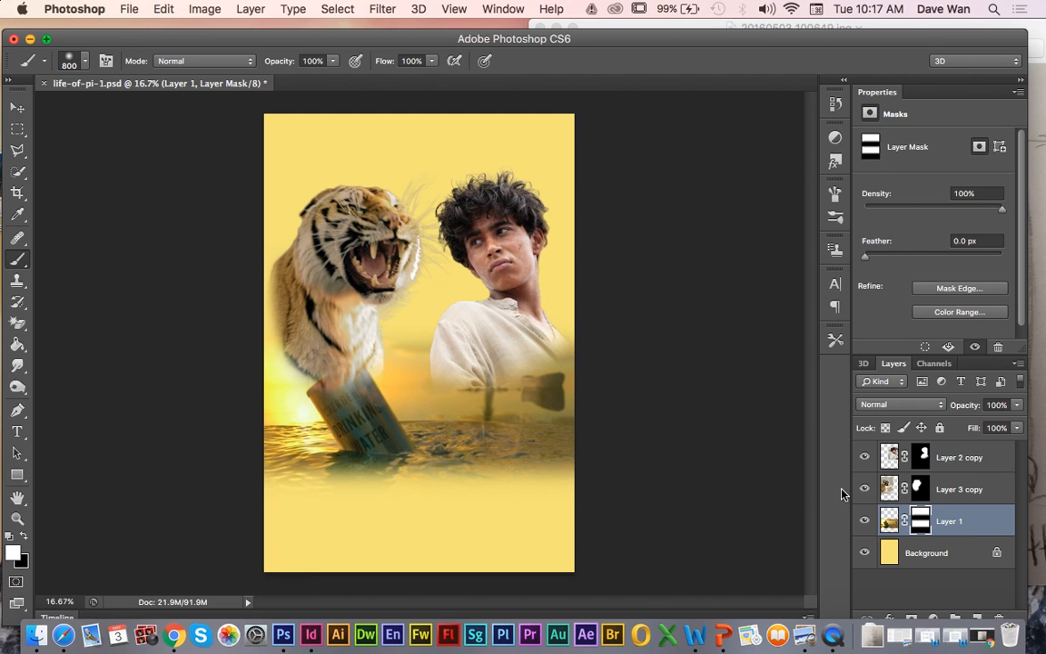
Enlarge the sea image to about 111% with Free Transform, extending it toward the lower left, and adjust its position beneath the figures
key("super+t")
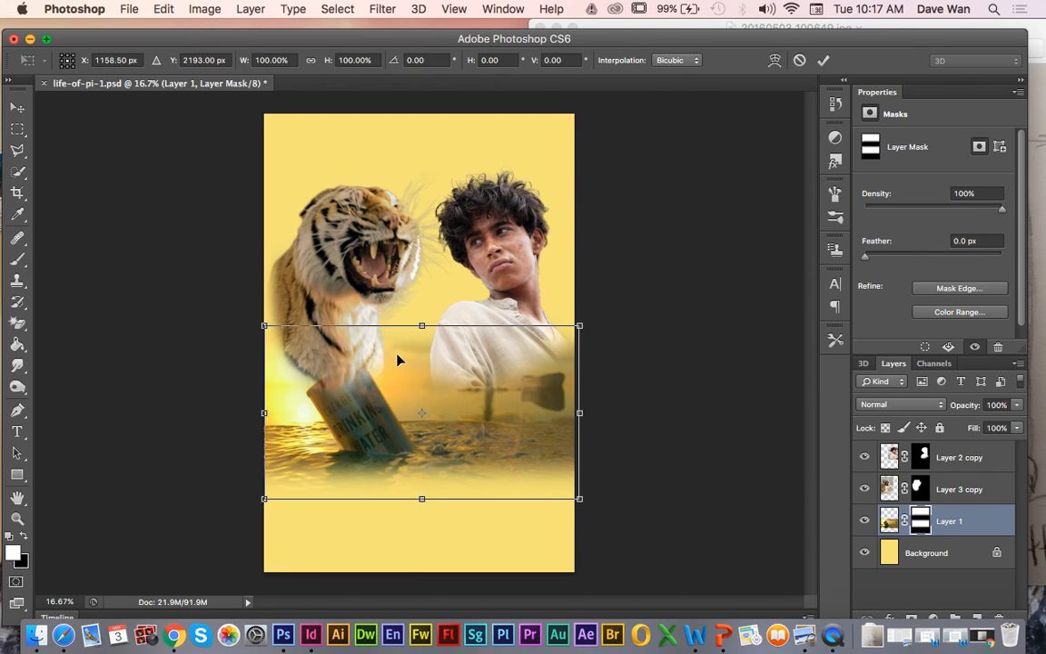
left_click_drag(424, 320, 424, 287)
key("super+z")
left_click_drag(266, 502, 241, 568)
left_click_drag(351, 523, 366, 524)
left_click_drag(593, 532, 579, 523)
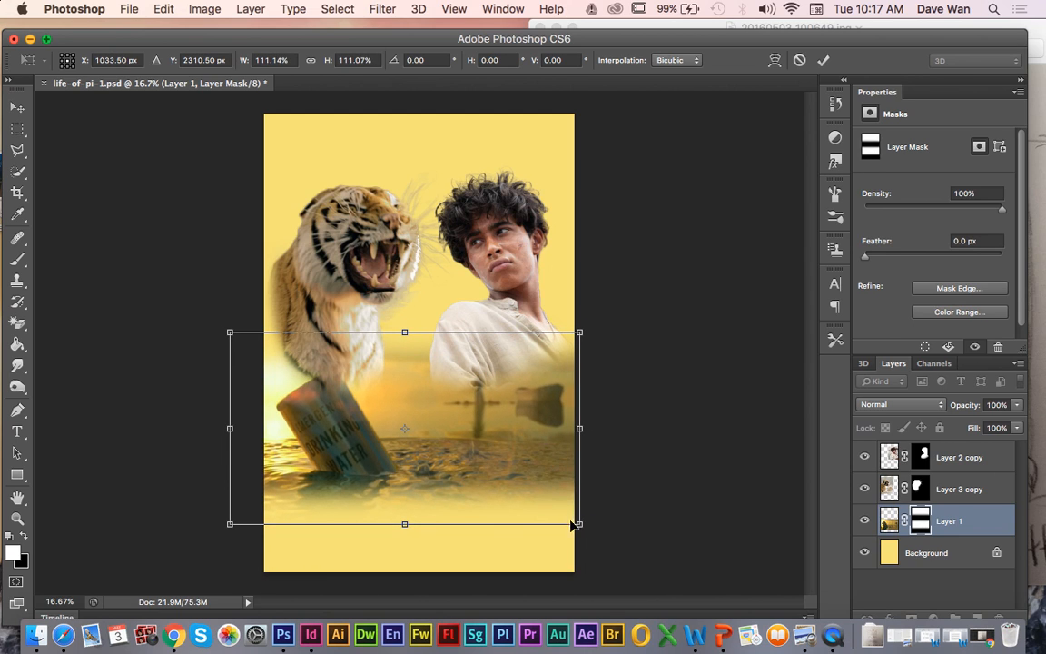
mouse_move(497, 481)
left_mouse_down()
mouse_move(502, 488)
mouse_move(504, 478)
left_mouse_up()
key("Return")
key("b")
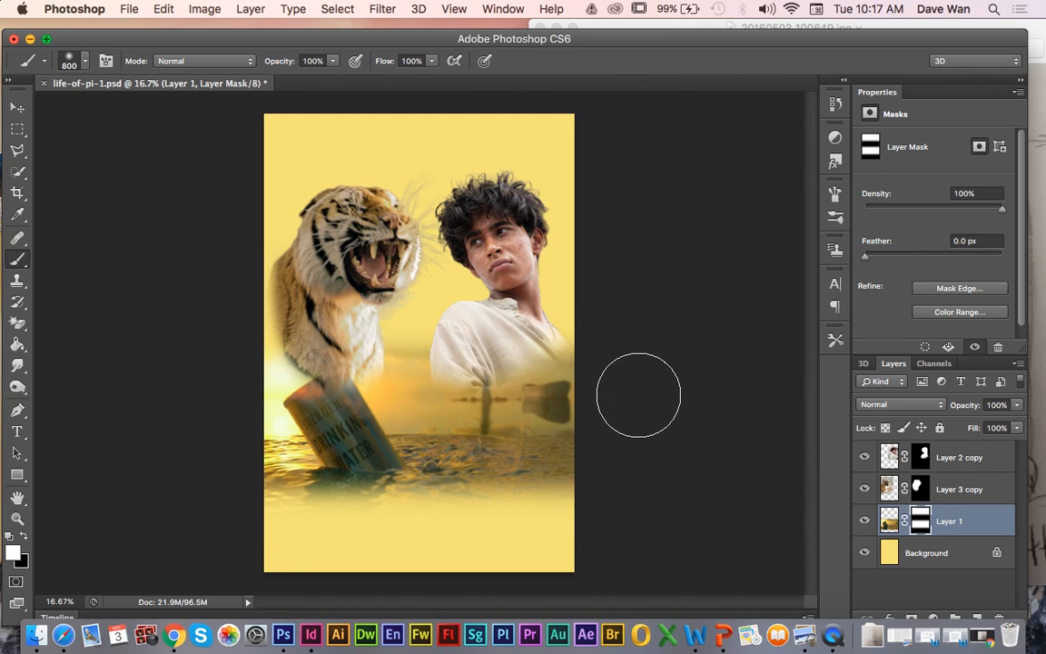
Lower the boy layer's opacity and reduce the tiger layer's opacity to about 76%
left_click(864, 457)
left_click(863, 457)
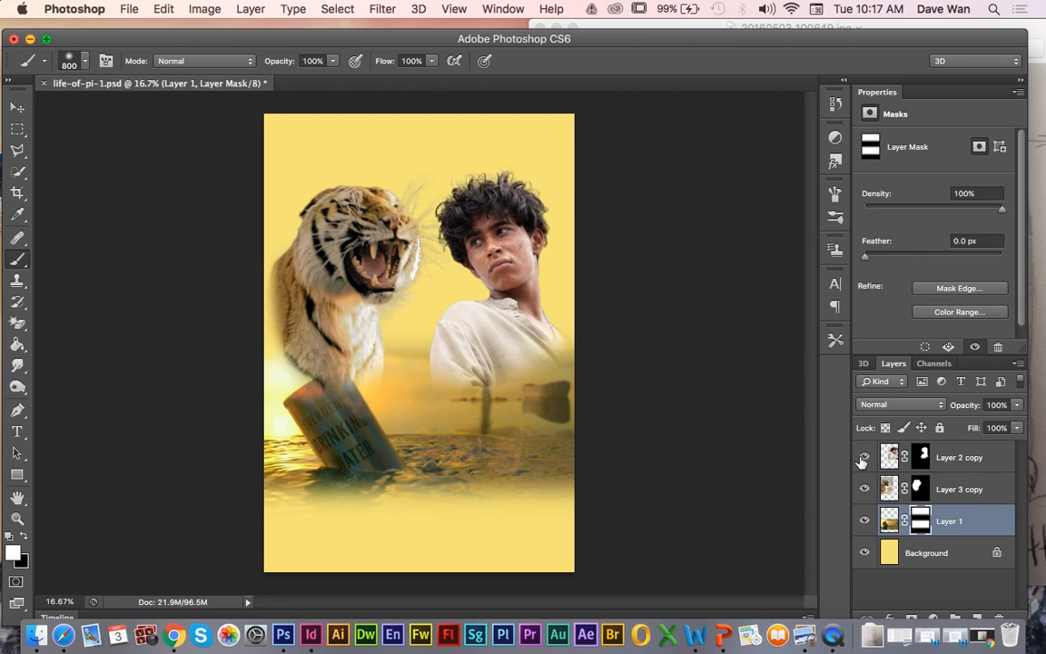
left_click(969, 453)
left_click_drag(1017, 405, 1003, 425)
left_click(969, 490)
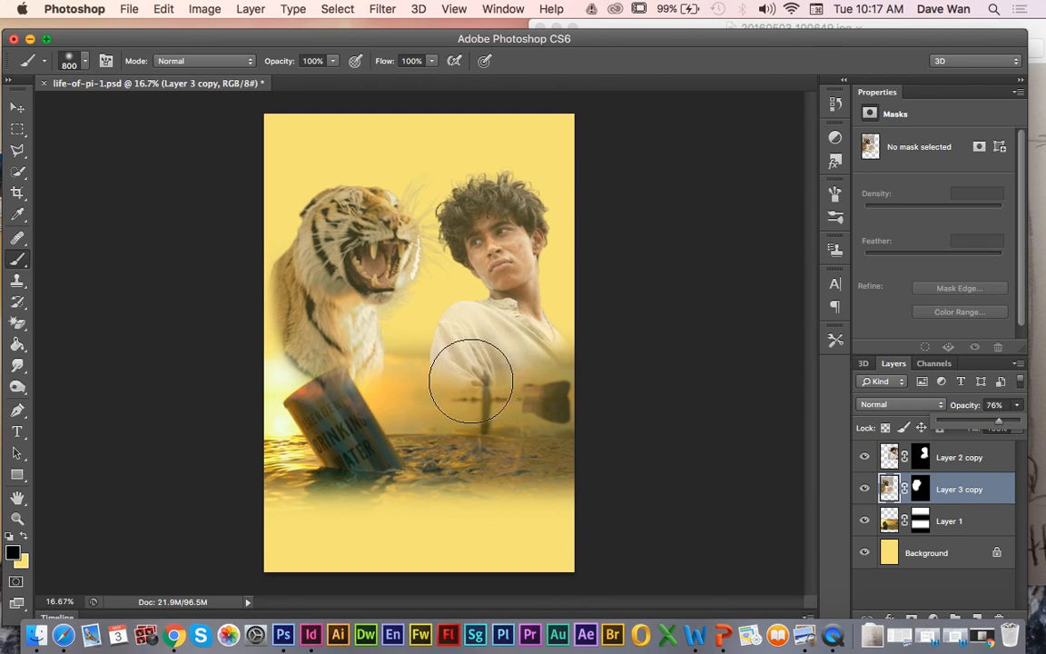
Fill the Background layer with an orange sampled from the sunset sky beside the drinking water can
left_click(896, 555)
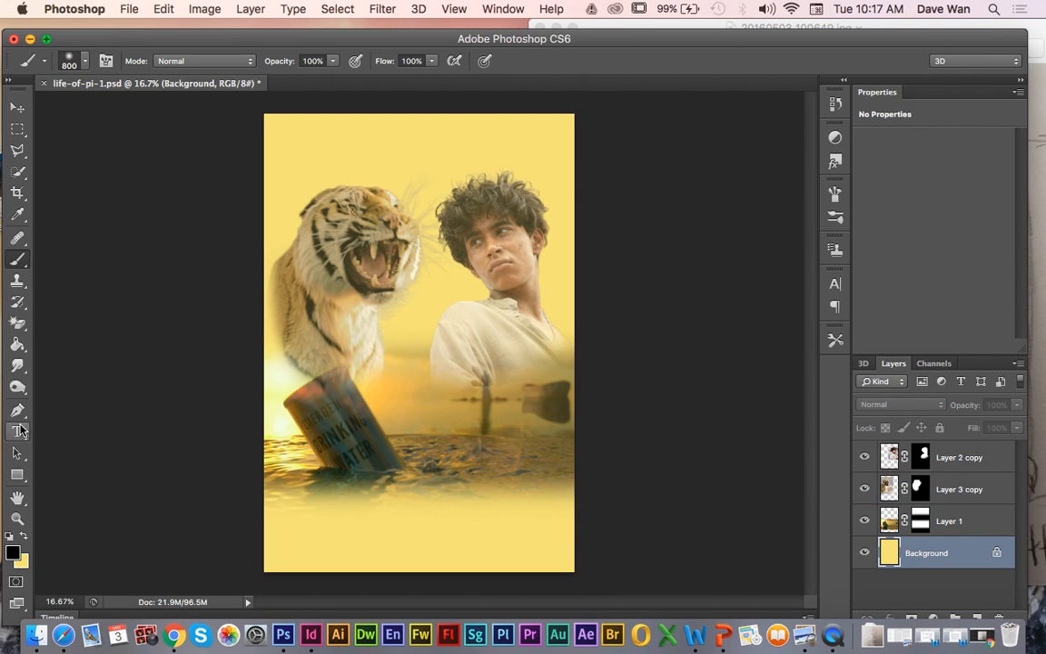
left_click(17, 216)
left_click(399, 389)
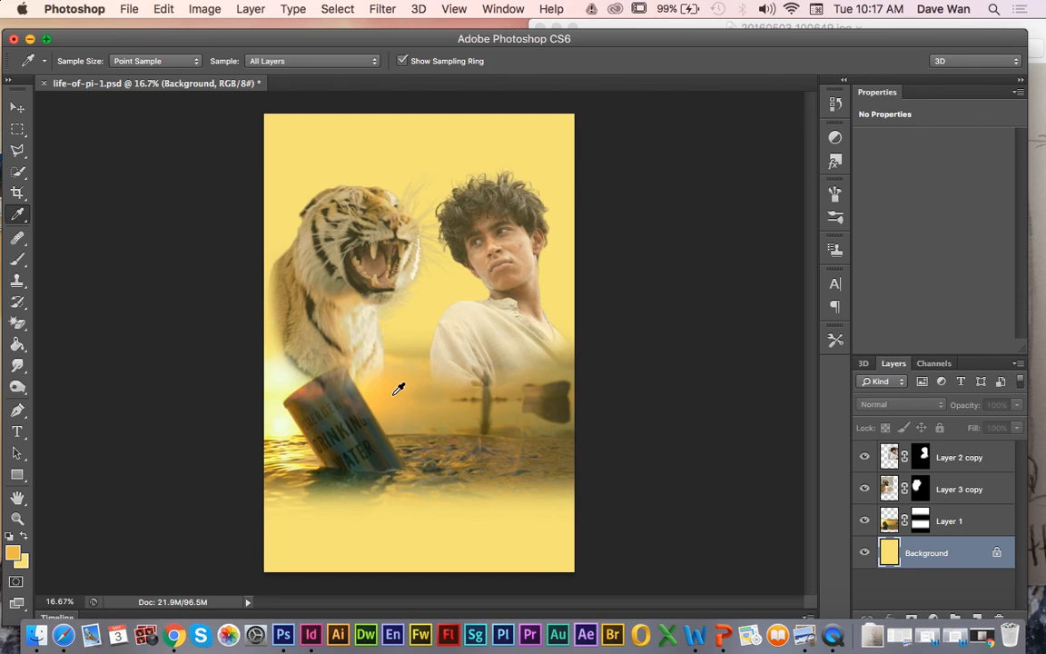
left_click(17, 345)
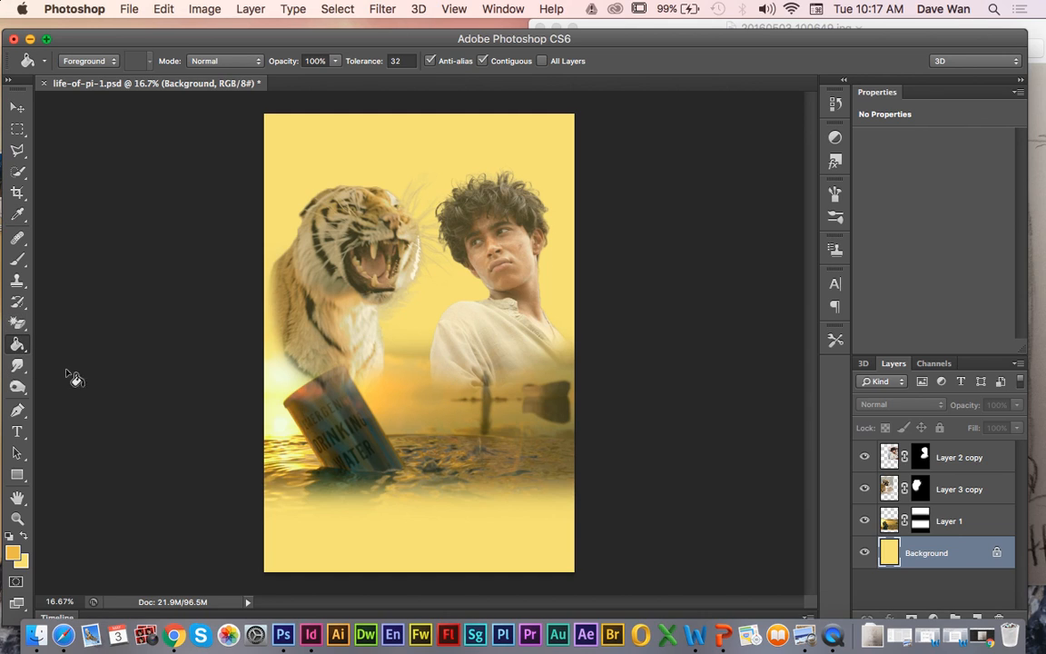
left_click(375, 491)
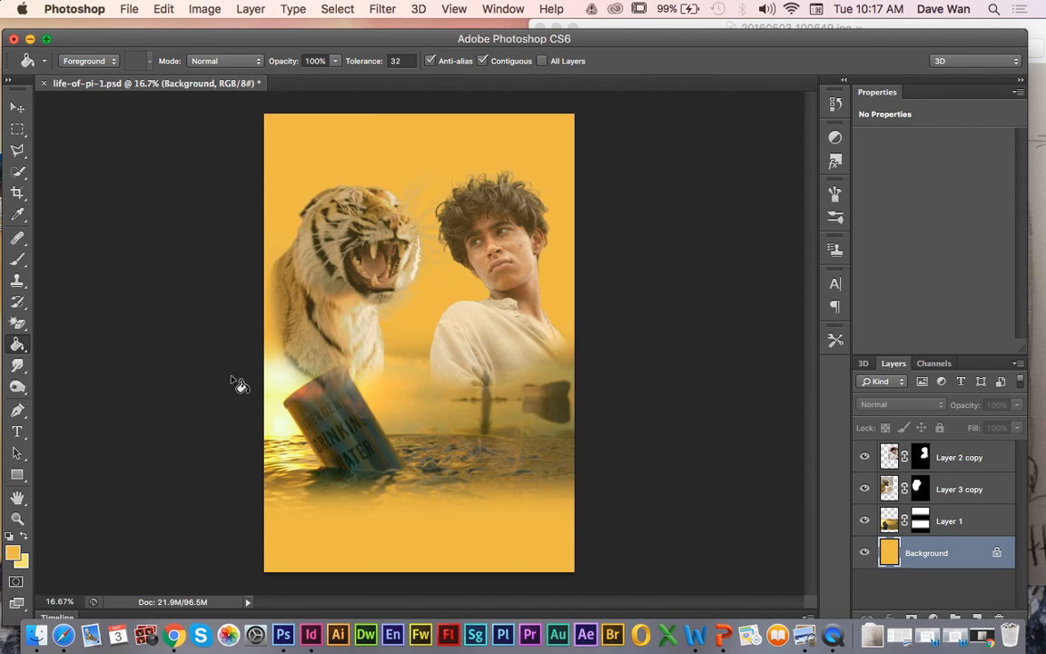
Fill the Background layer with a dark olive colour sampled from the sea image
left_click(17, 214)
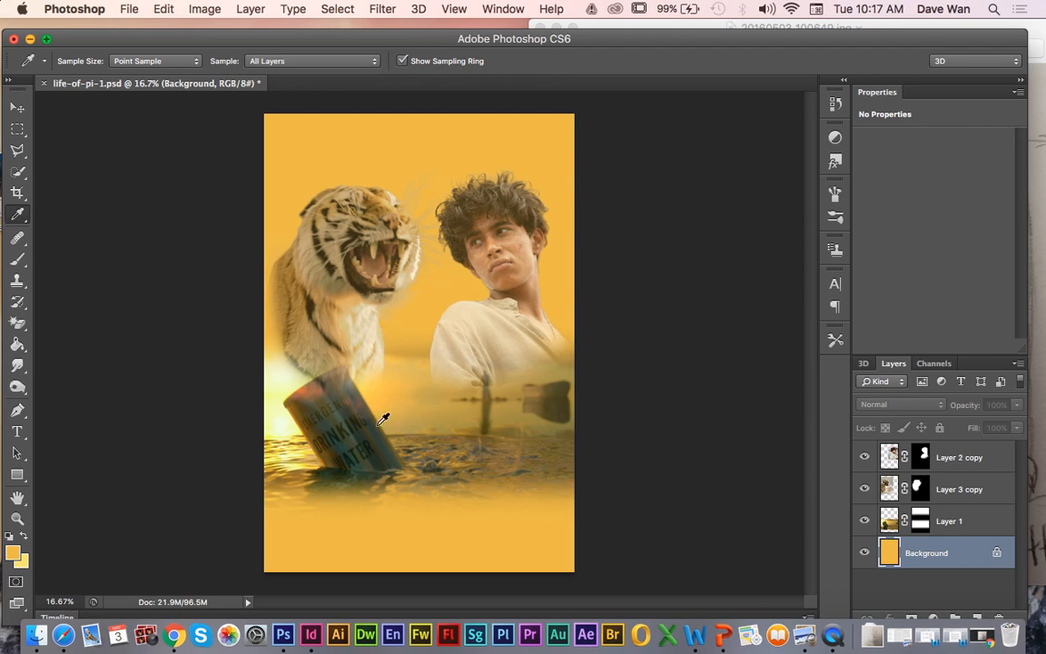
left_click(321, 383)
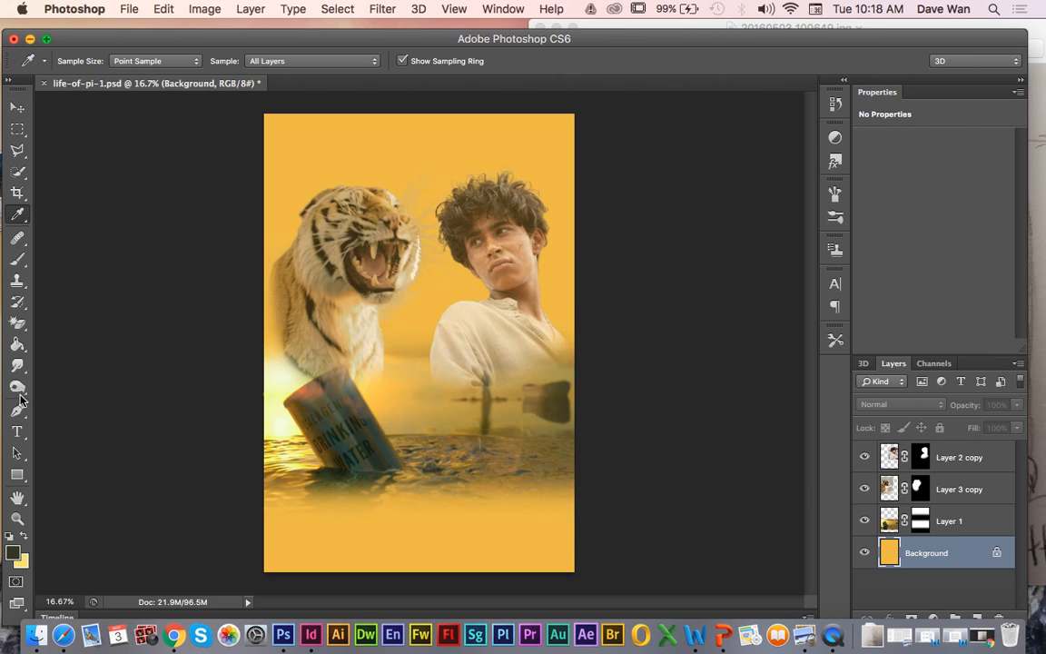
left_click(18, 344)
left_click(363, 531)
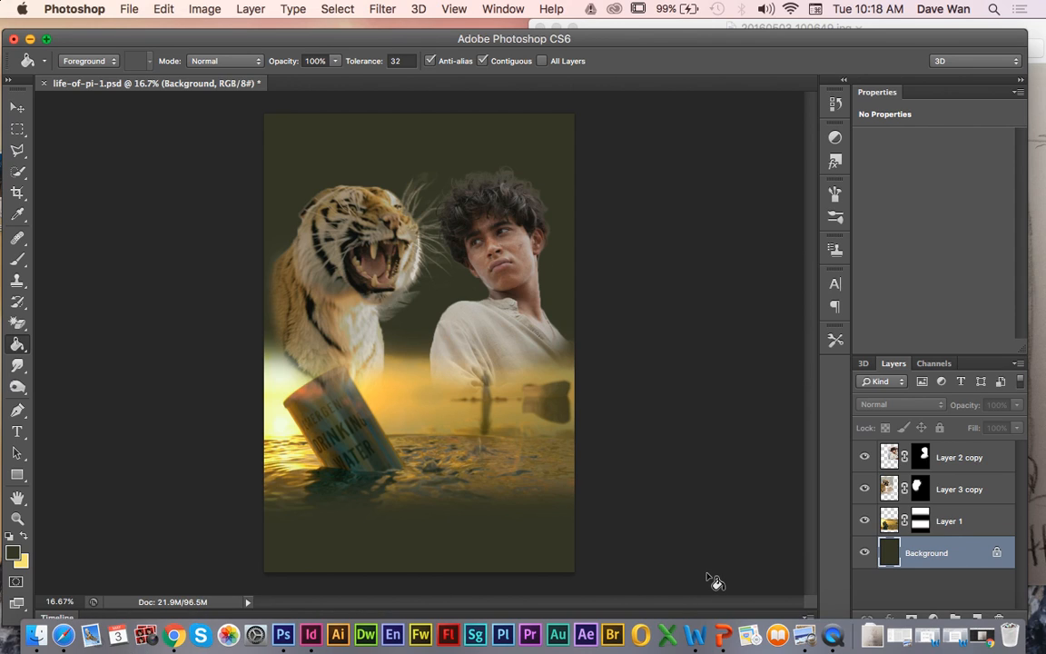
Bring up the document's file commands
left_click(131, 9)
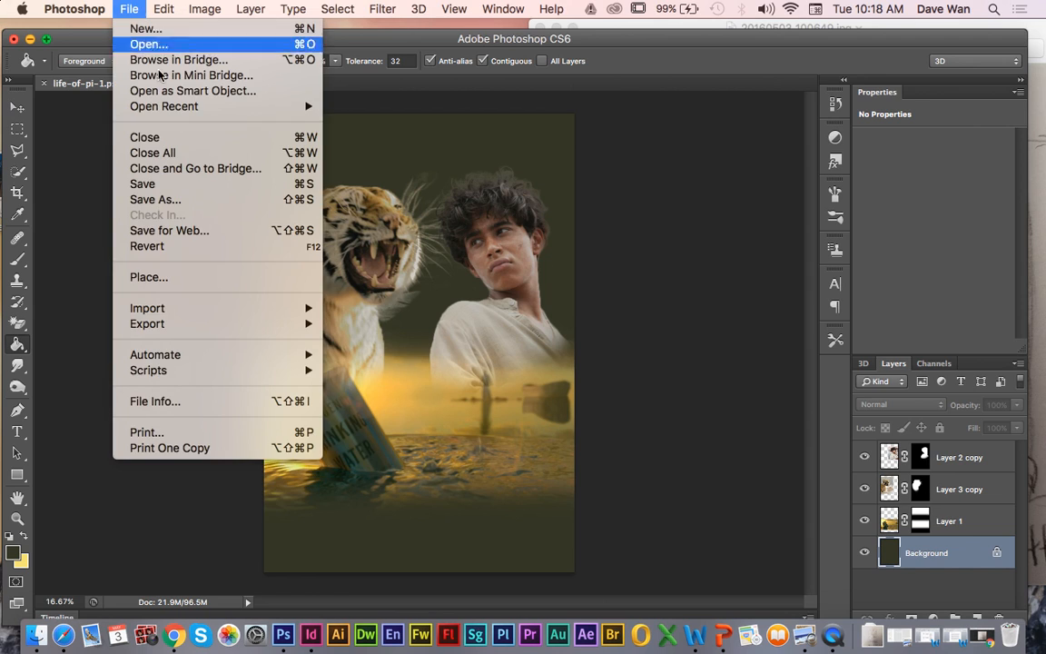